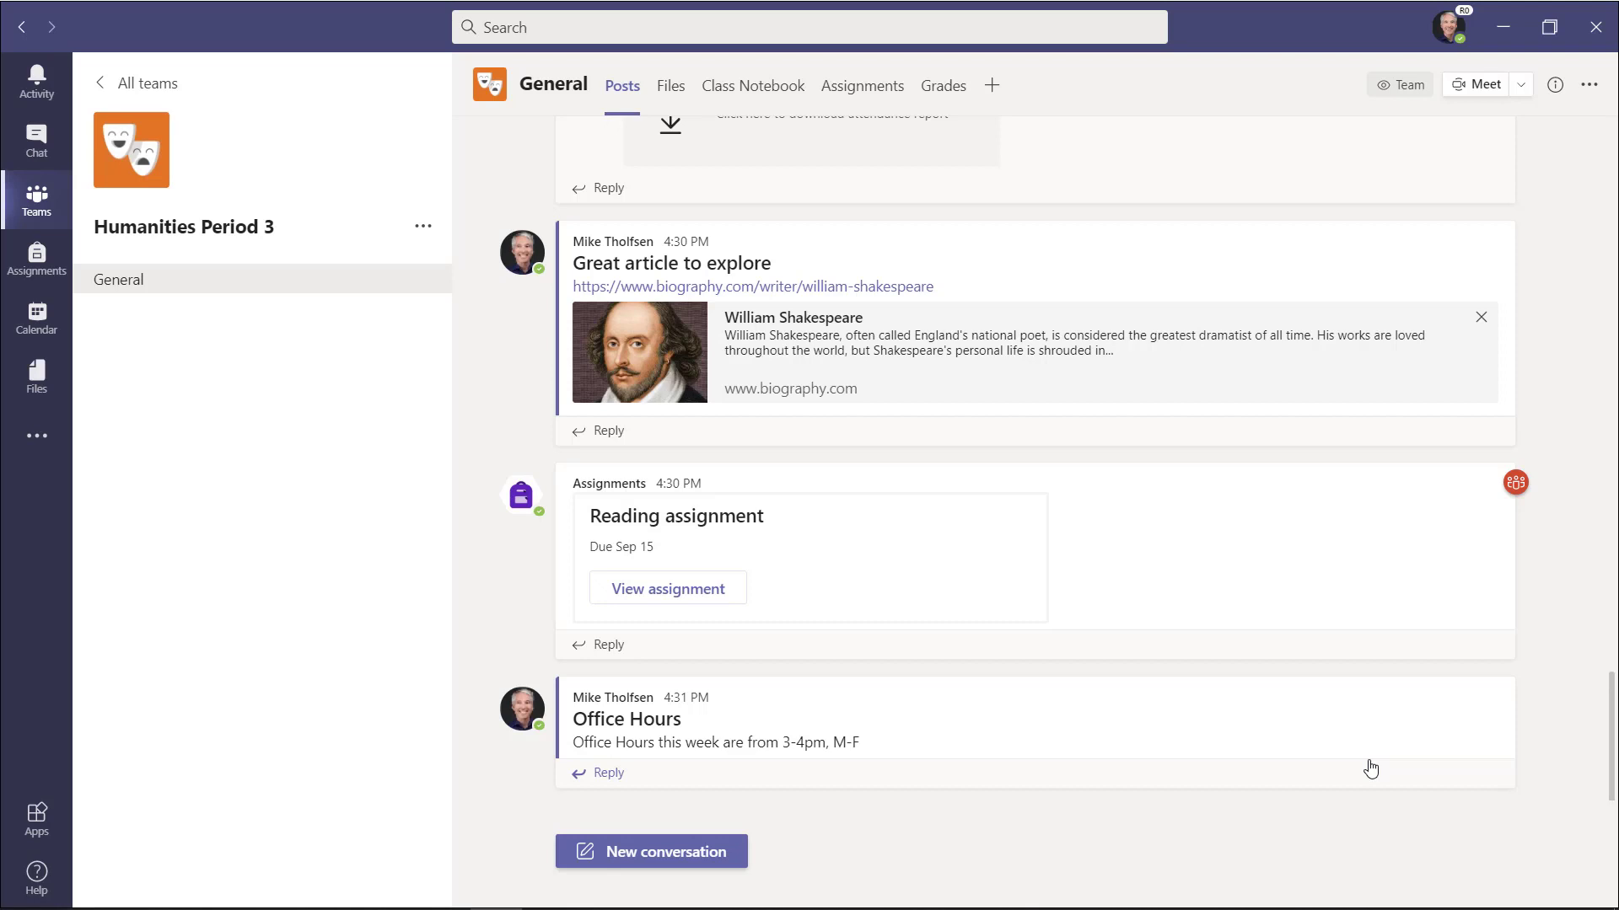
- Review the default location for channel Notes in the Class Notebook management settings, and close the settings
click(1370, 768)
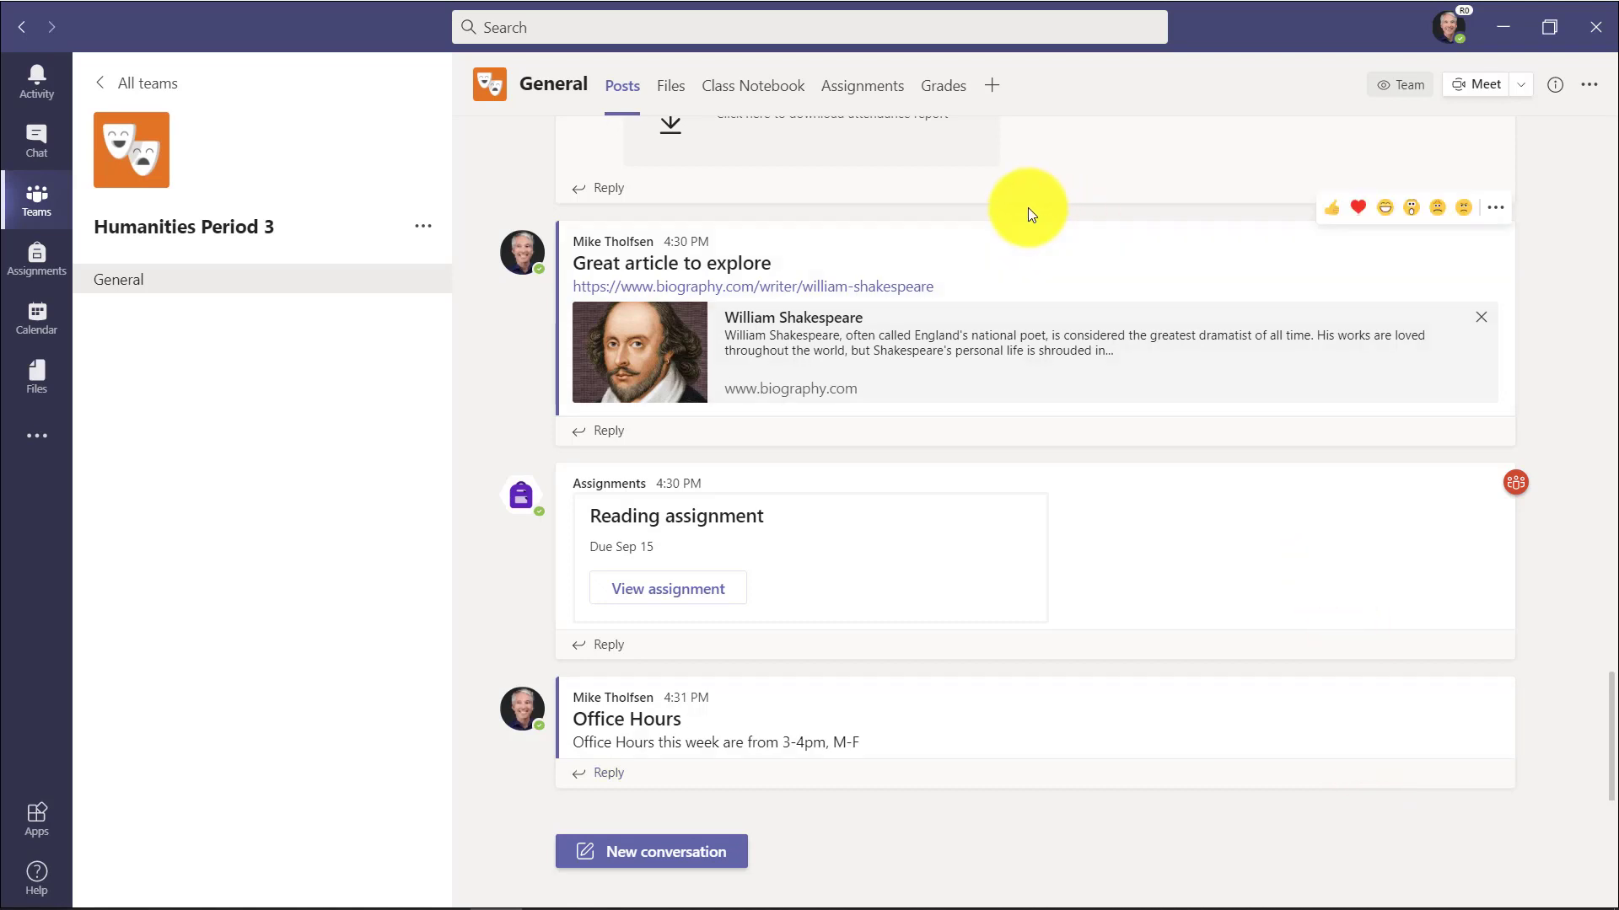
click(782, 94)
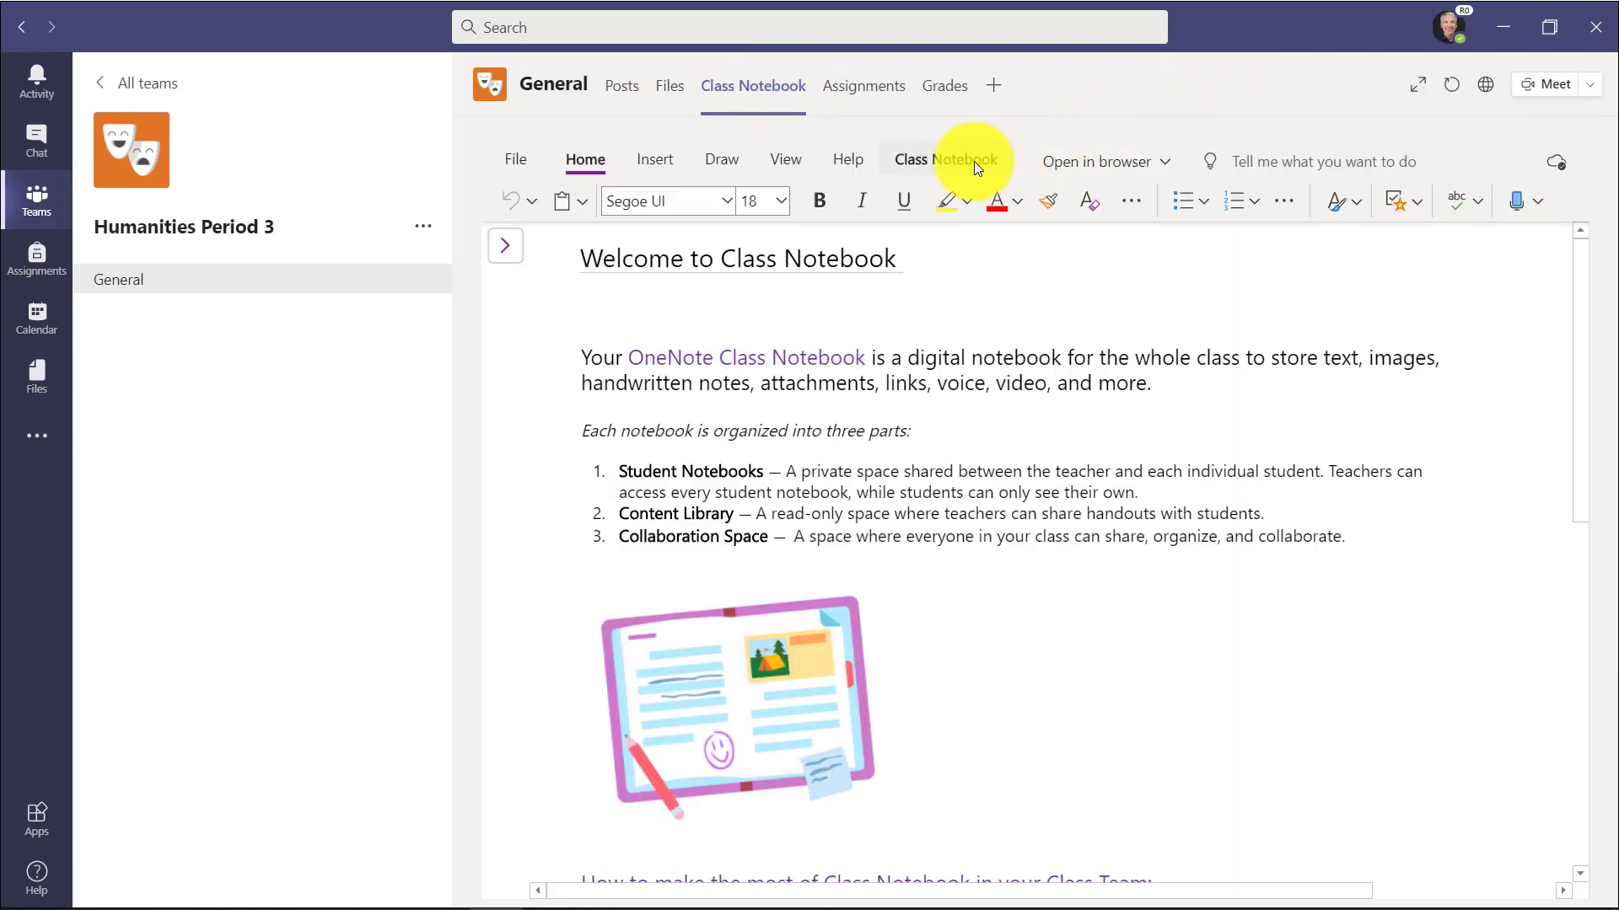
click(973, 160)
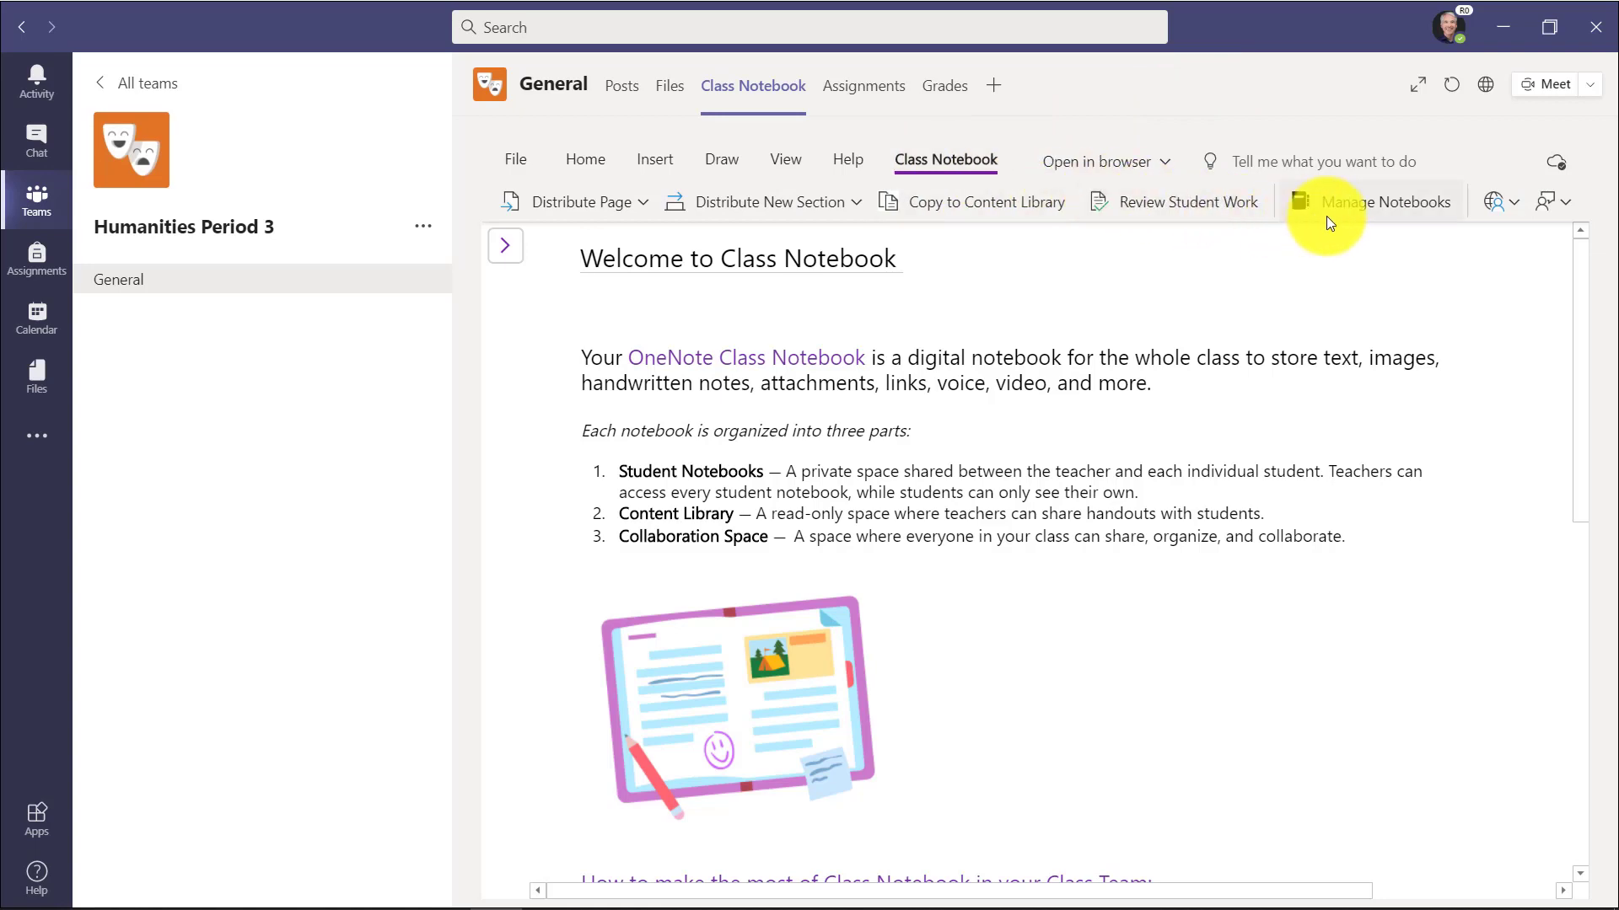
click(1378, 201)
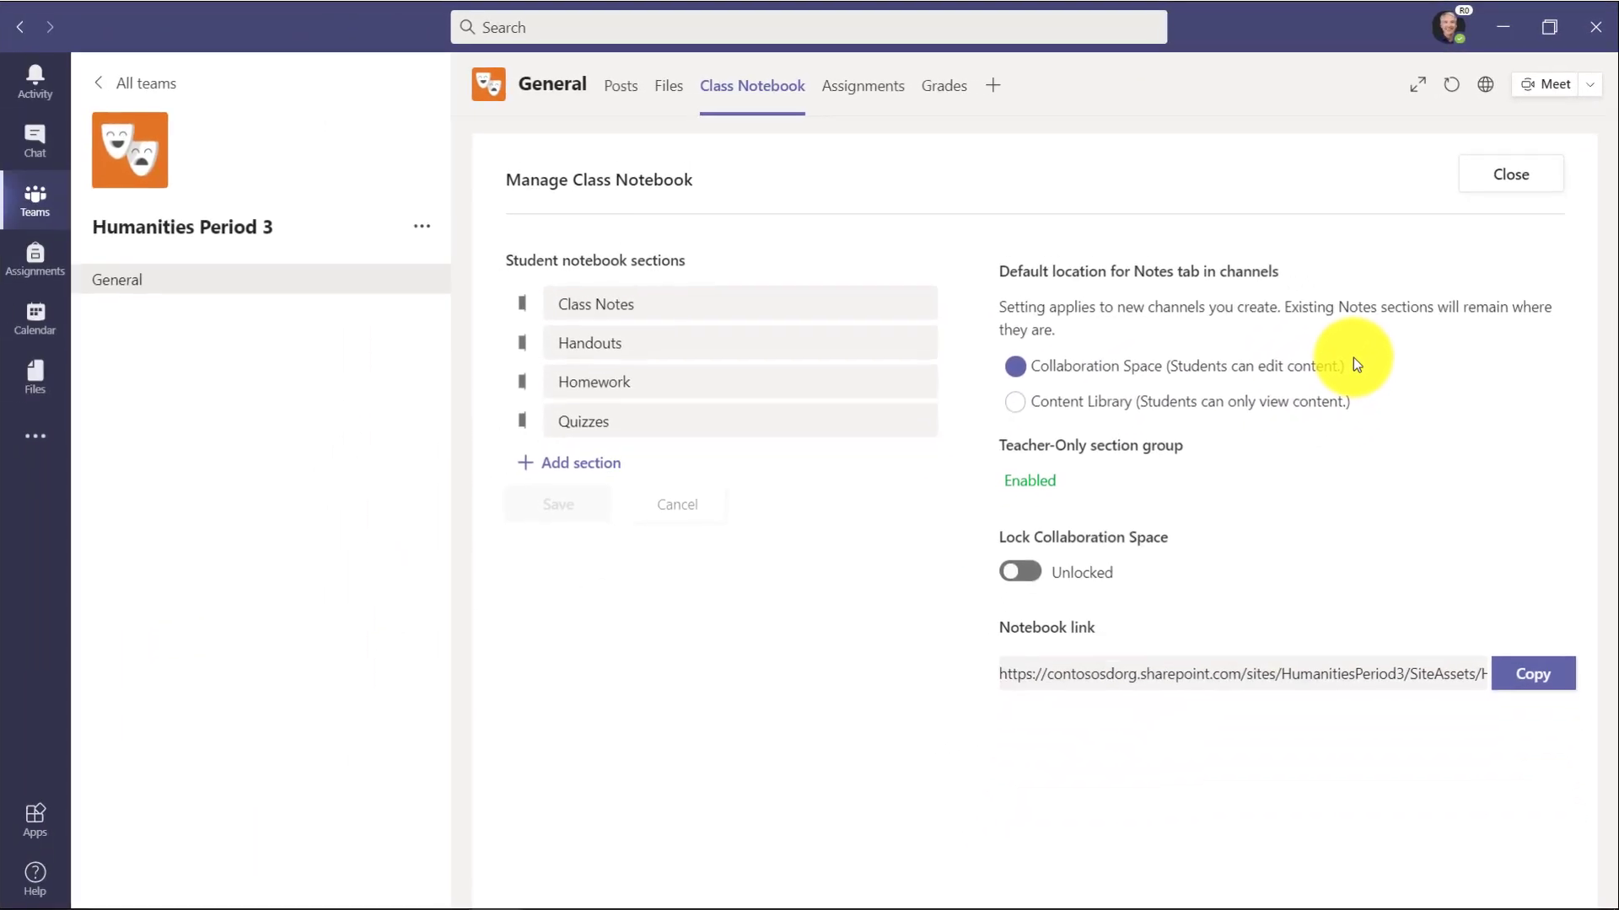
click(1519, 175)
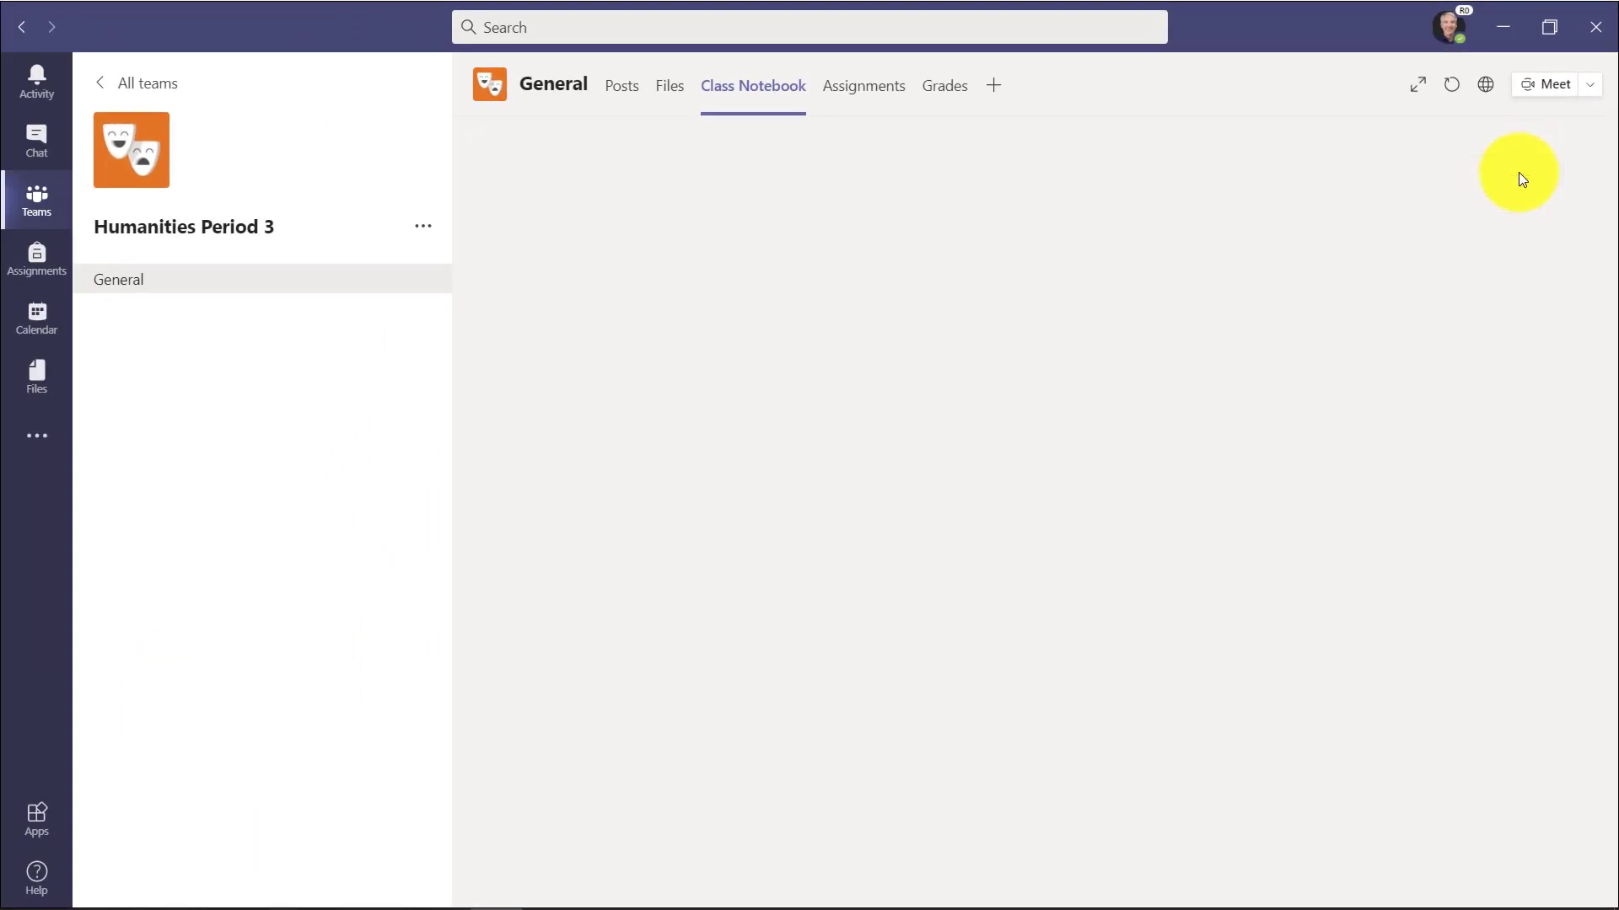
- Add a channel named Project Team Red to Humanities Period 3, shown automatically in everyone's channel list
click(420, 230)
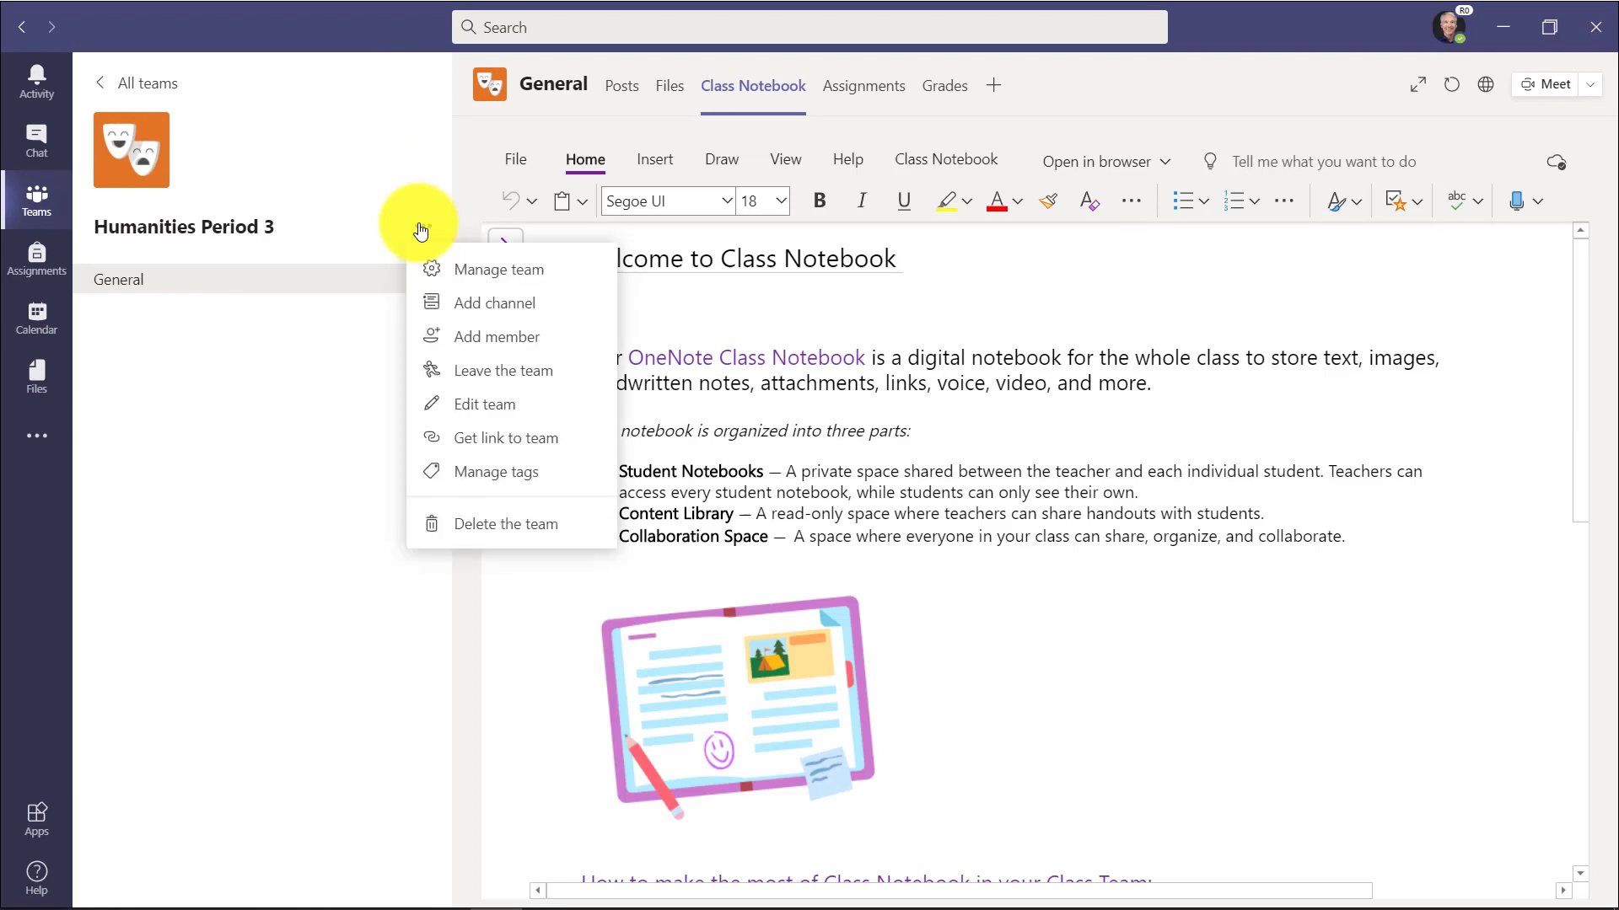
click(446, 317)
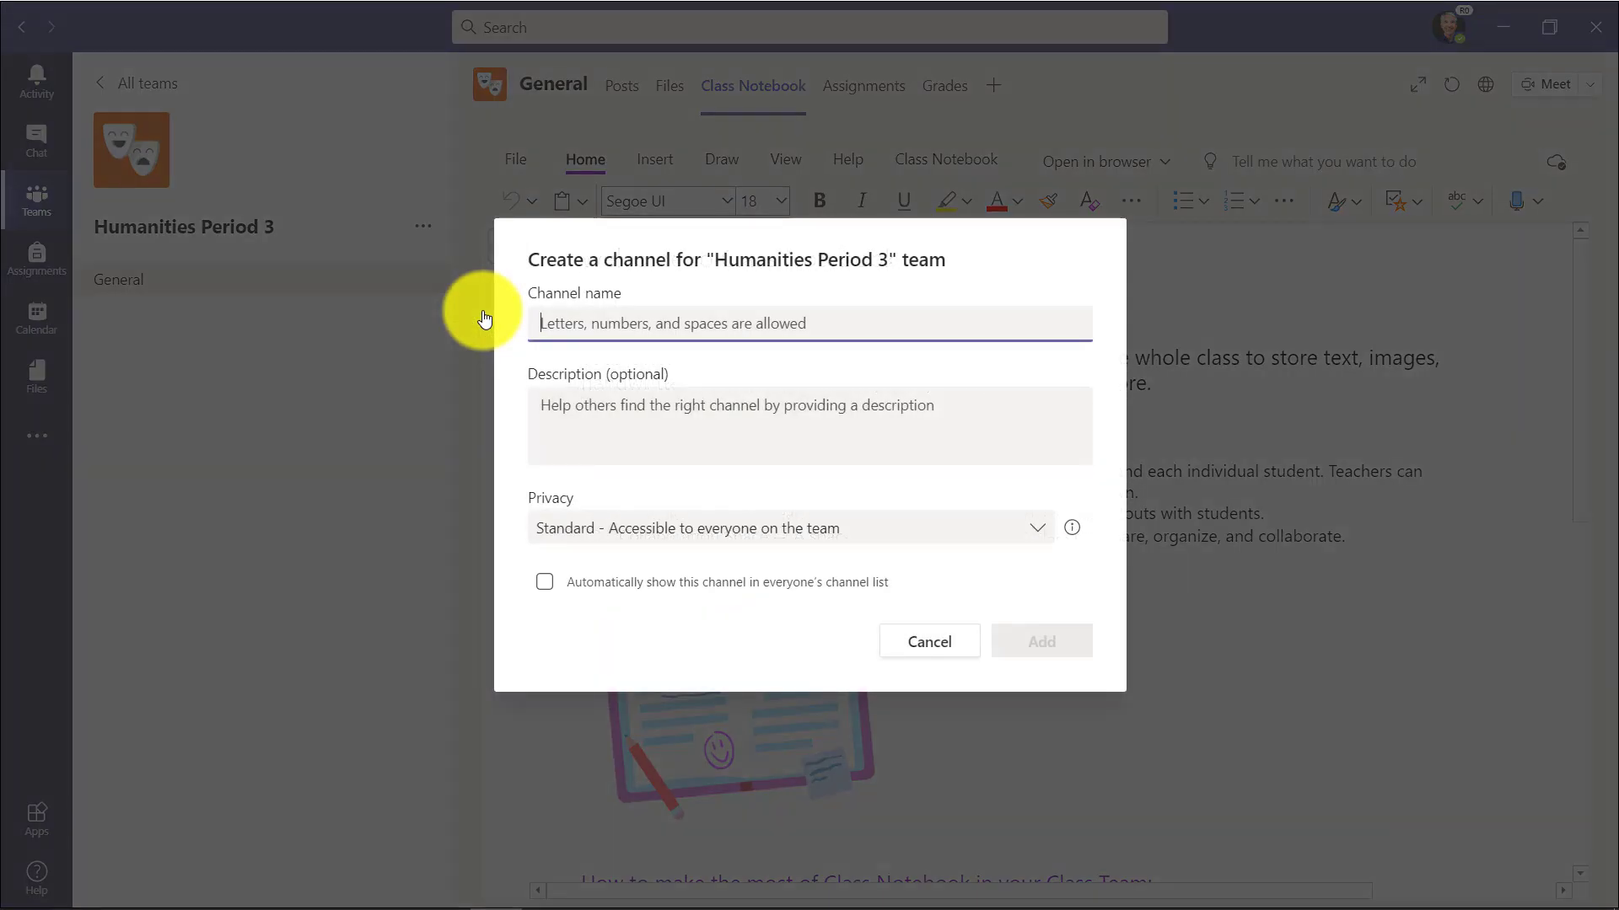
text(Project Team Red)
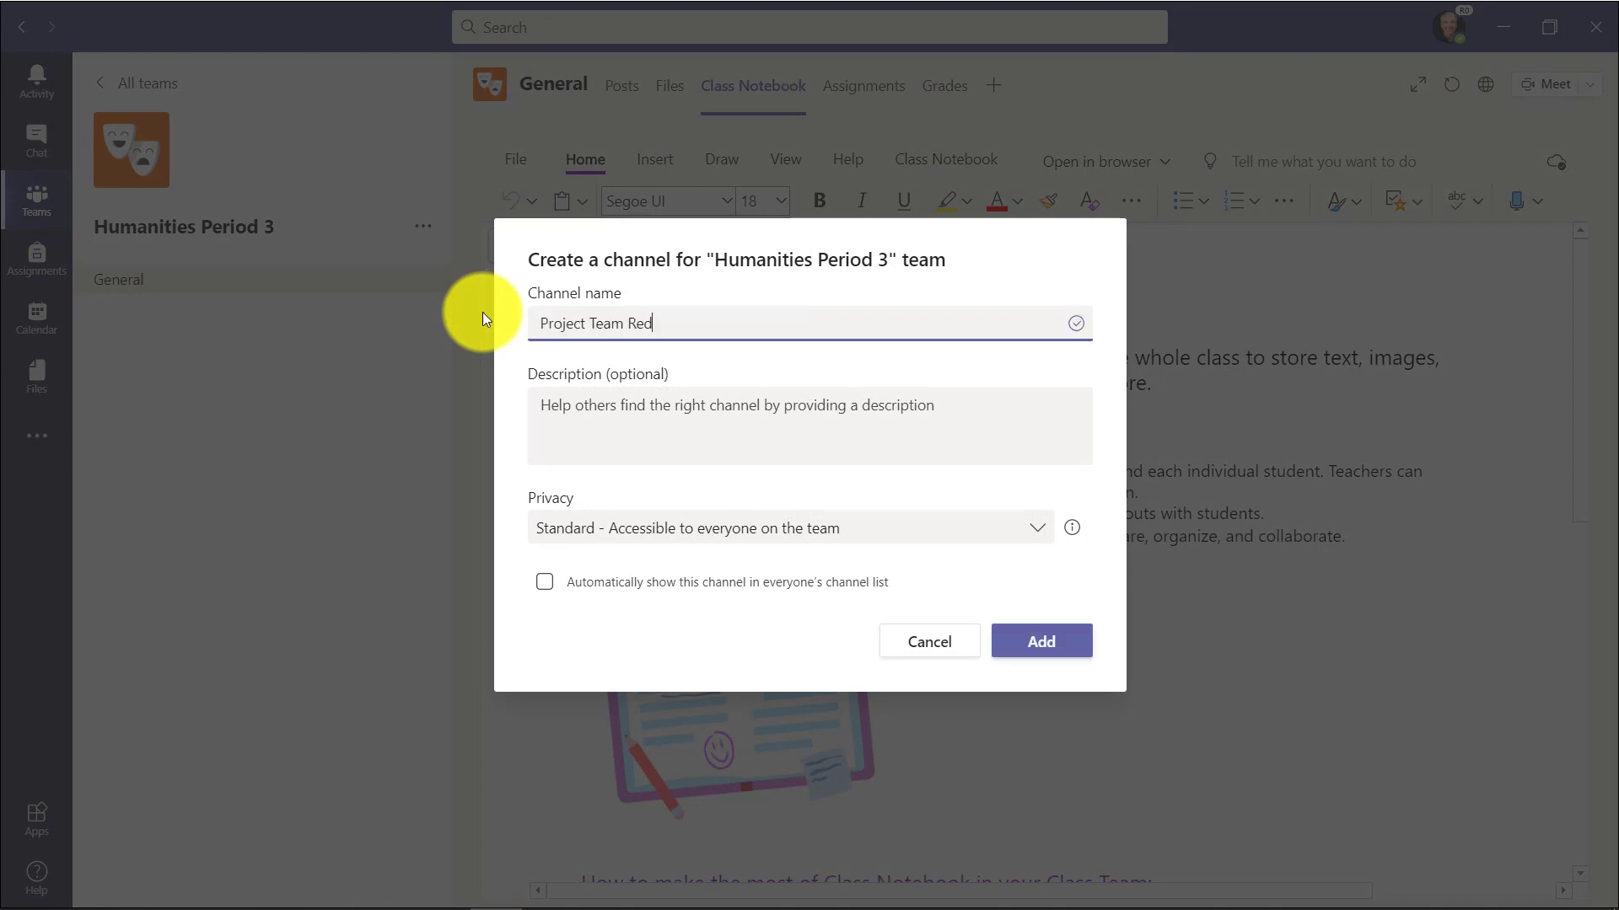
click(545, 582)
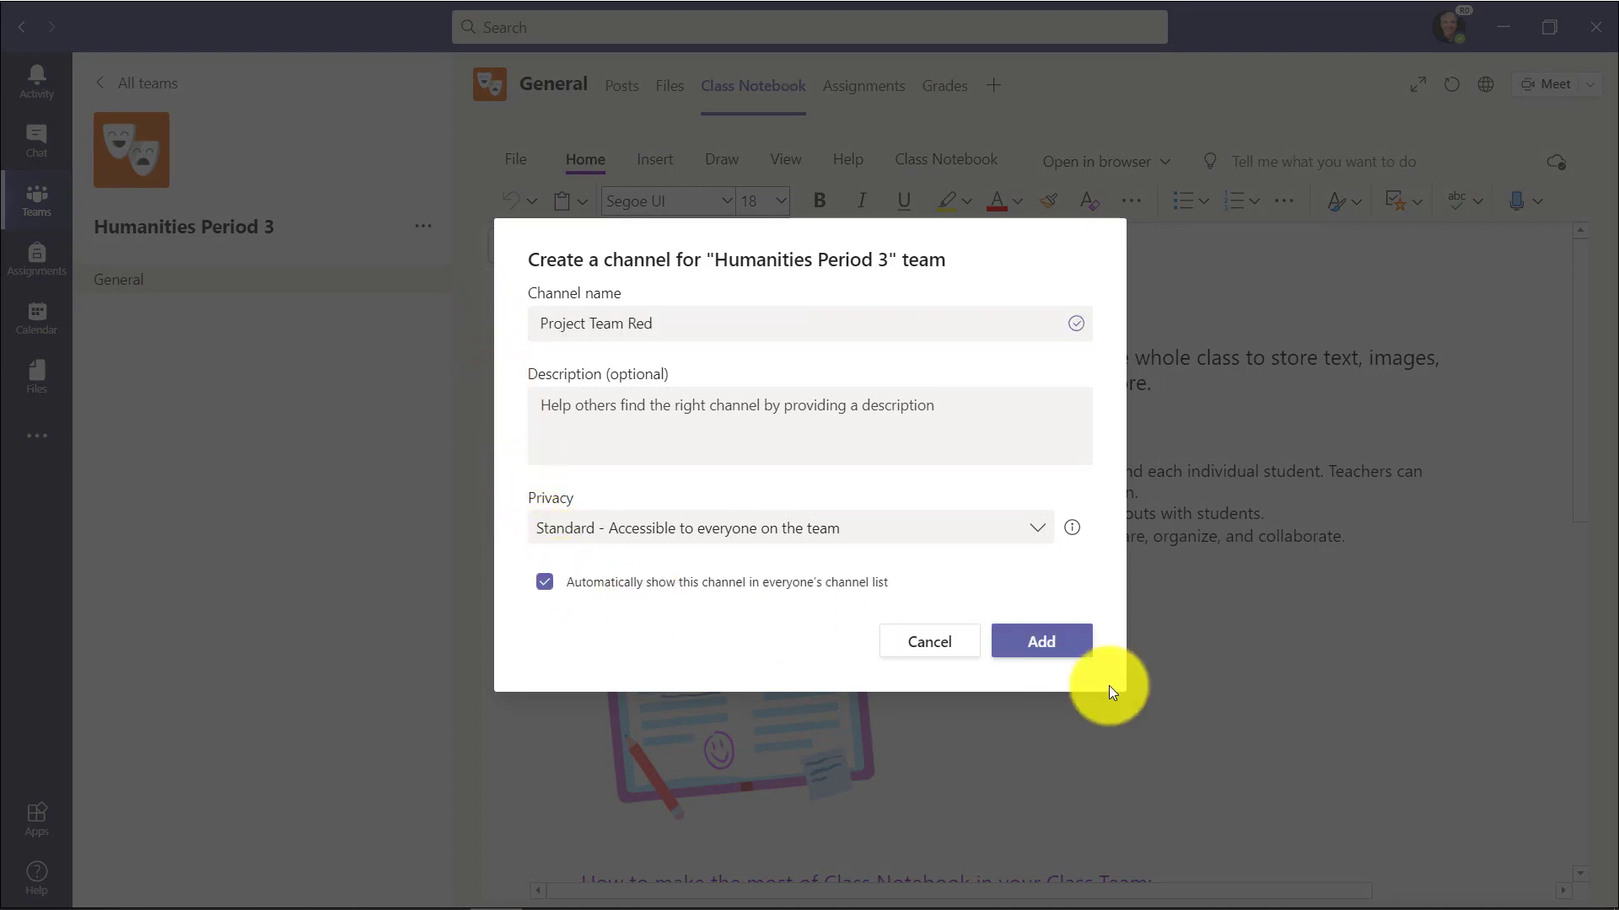
click(1043, 642)
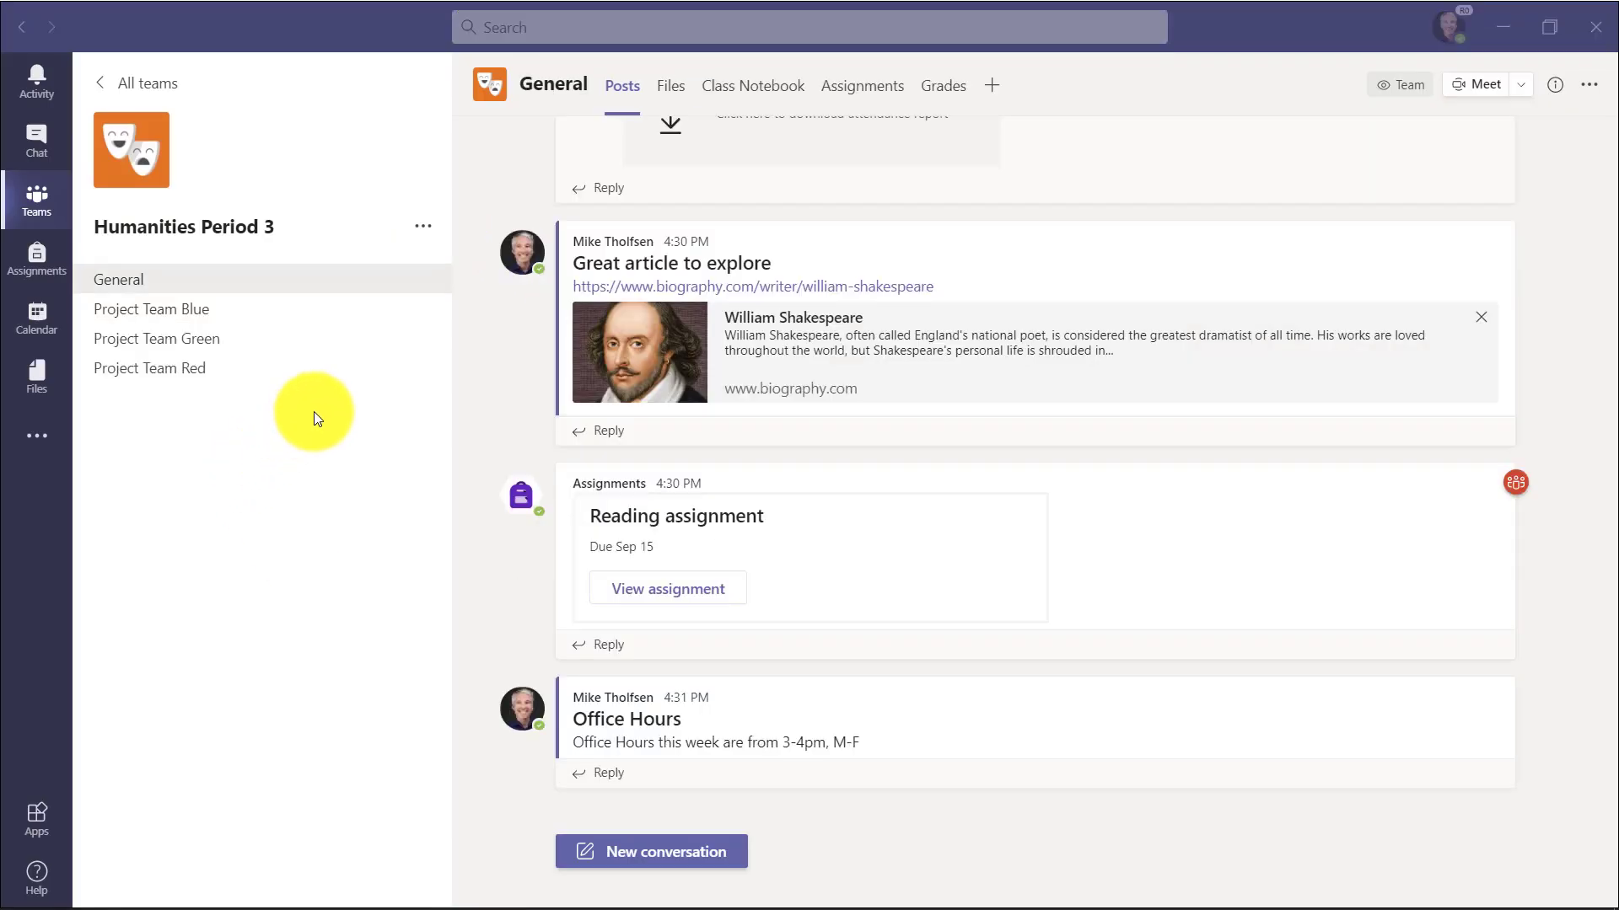
- Start collaborating in the Notes of the Project Team Blue channel, and open the Notes of Project Team Green
click(156, 311)
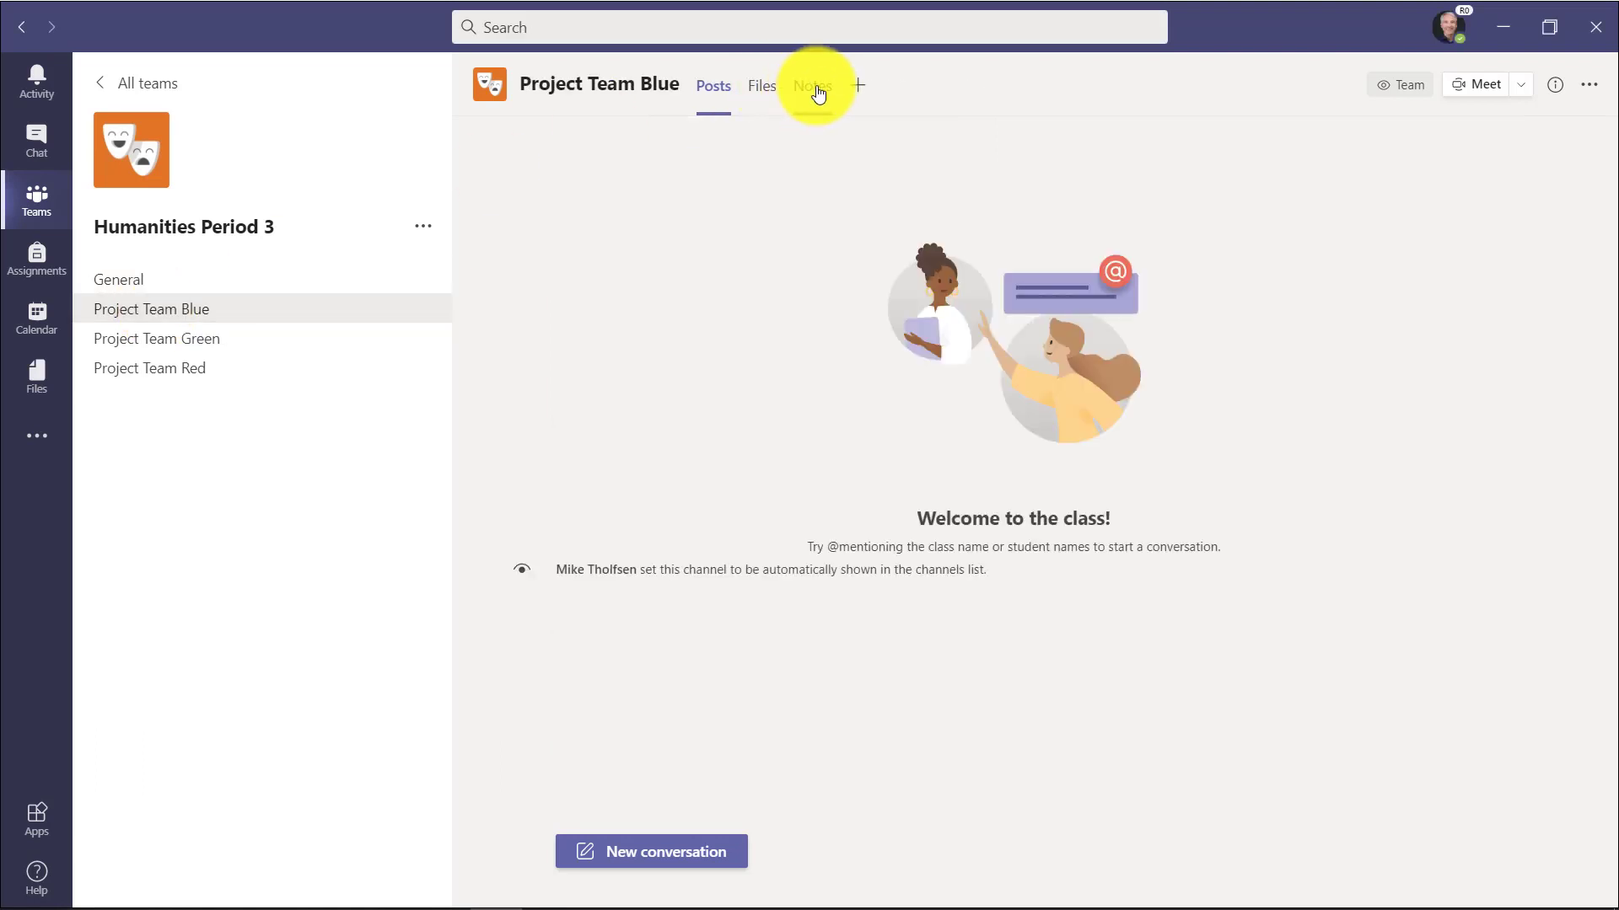
click(814, 86)
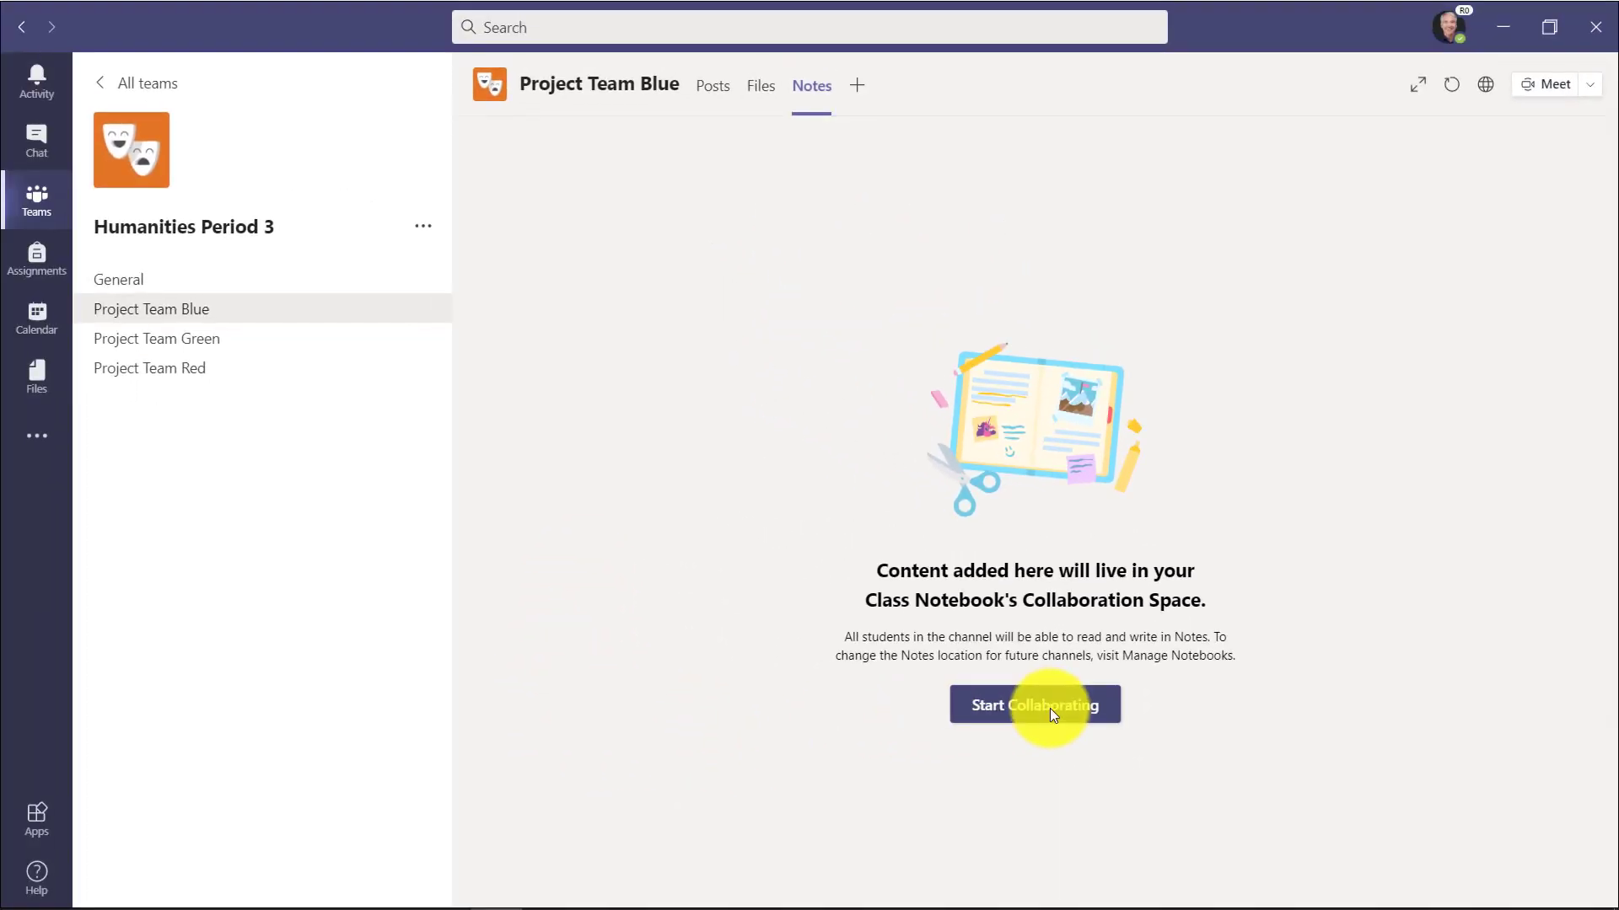
click(1050, 706)
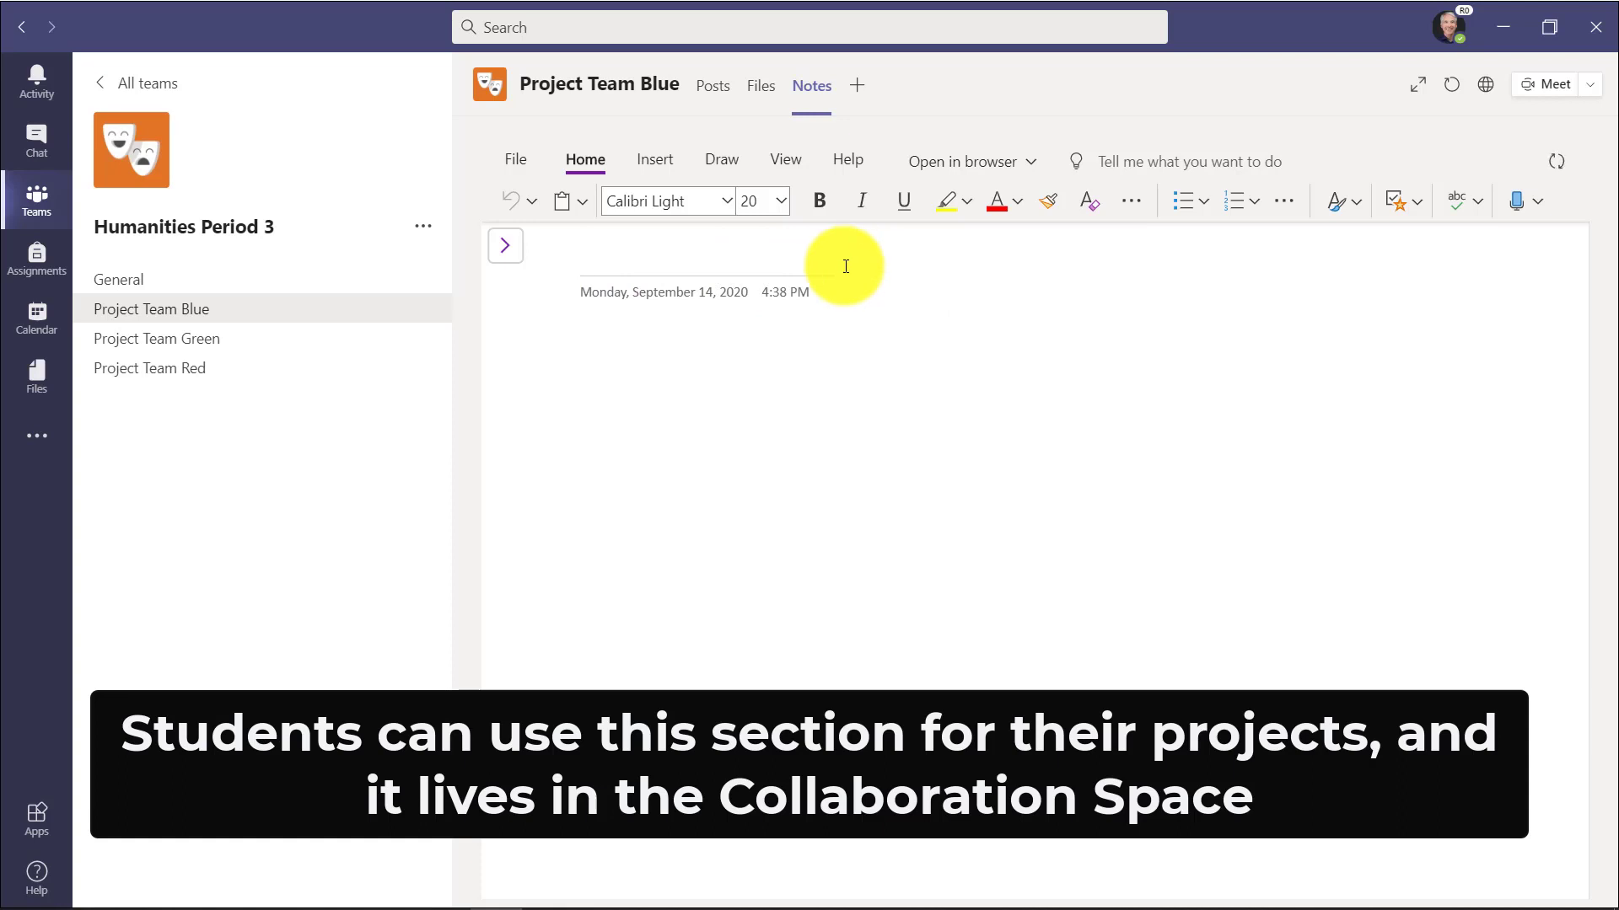
click(178, 340)
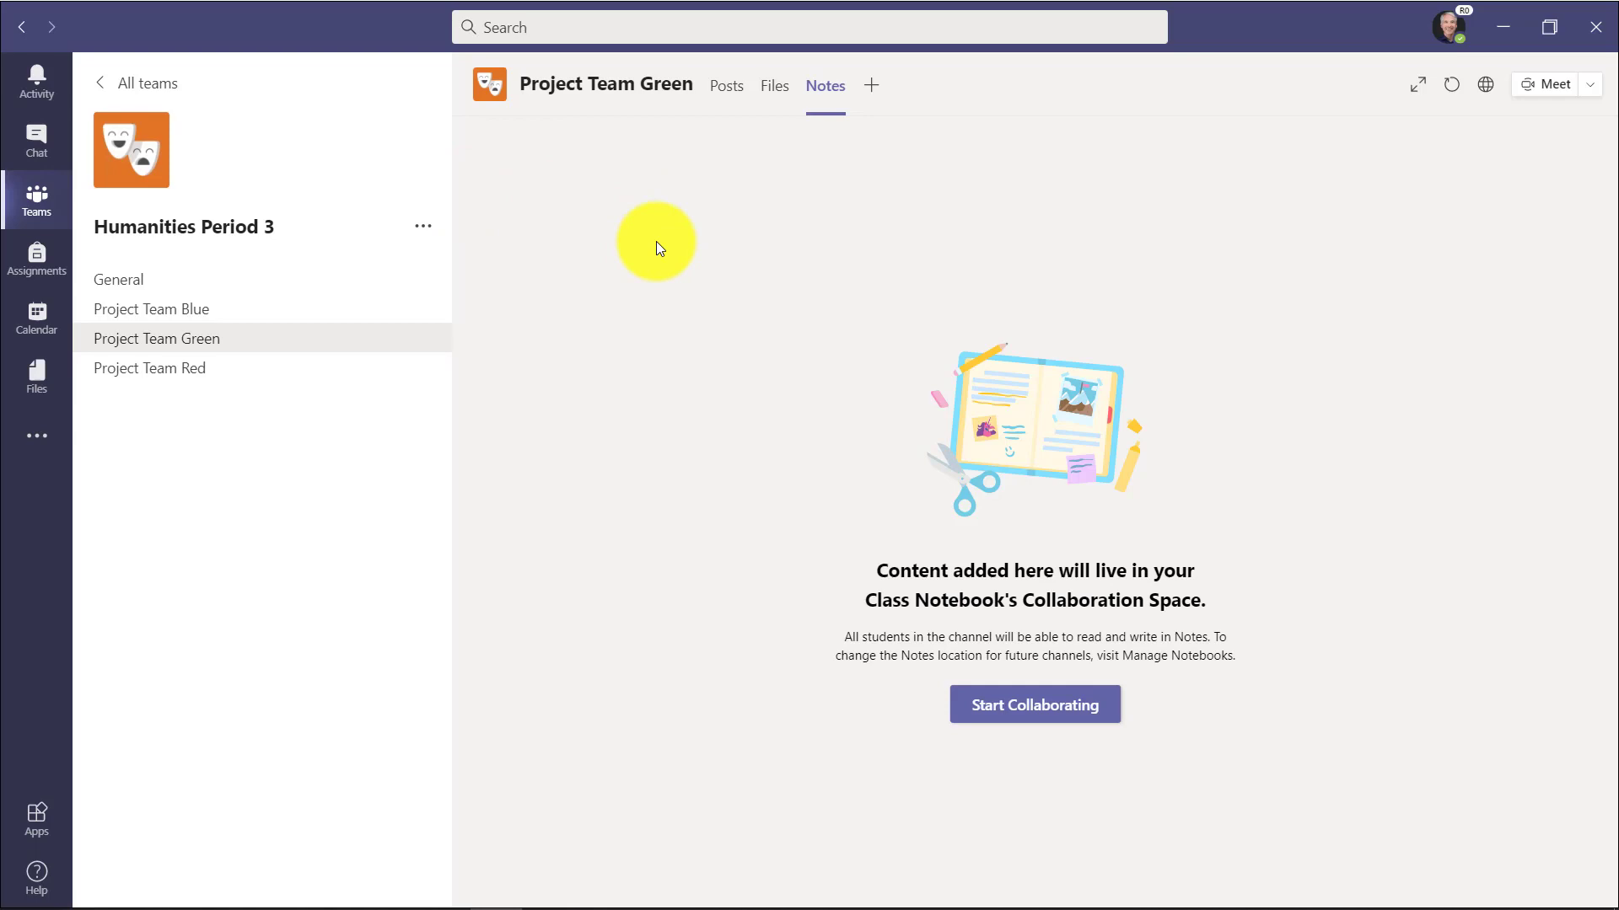
- Expand the General channel's Class Notebook to full size and examine the Project Team Blue section in its Collaboration Space
click(303, 279)
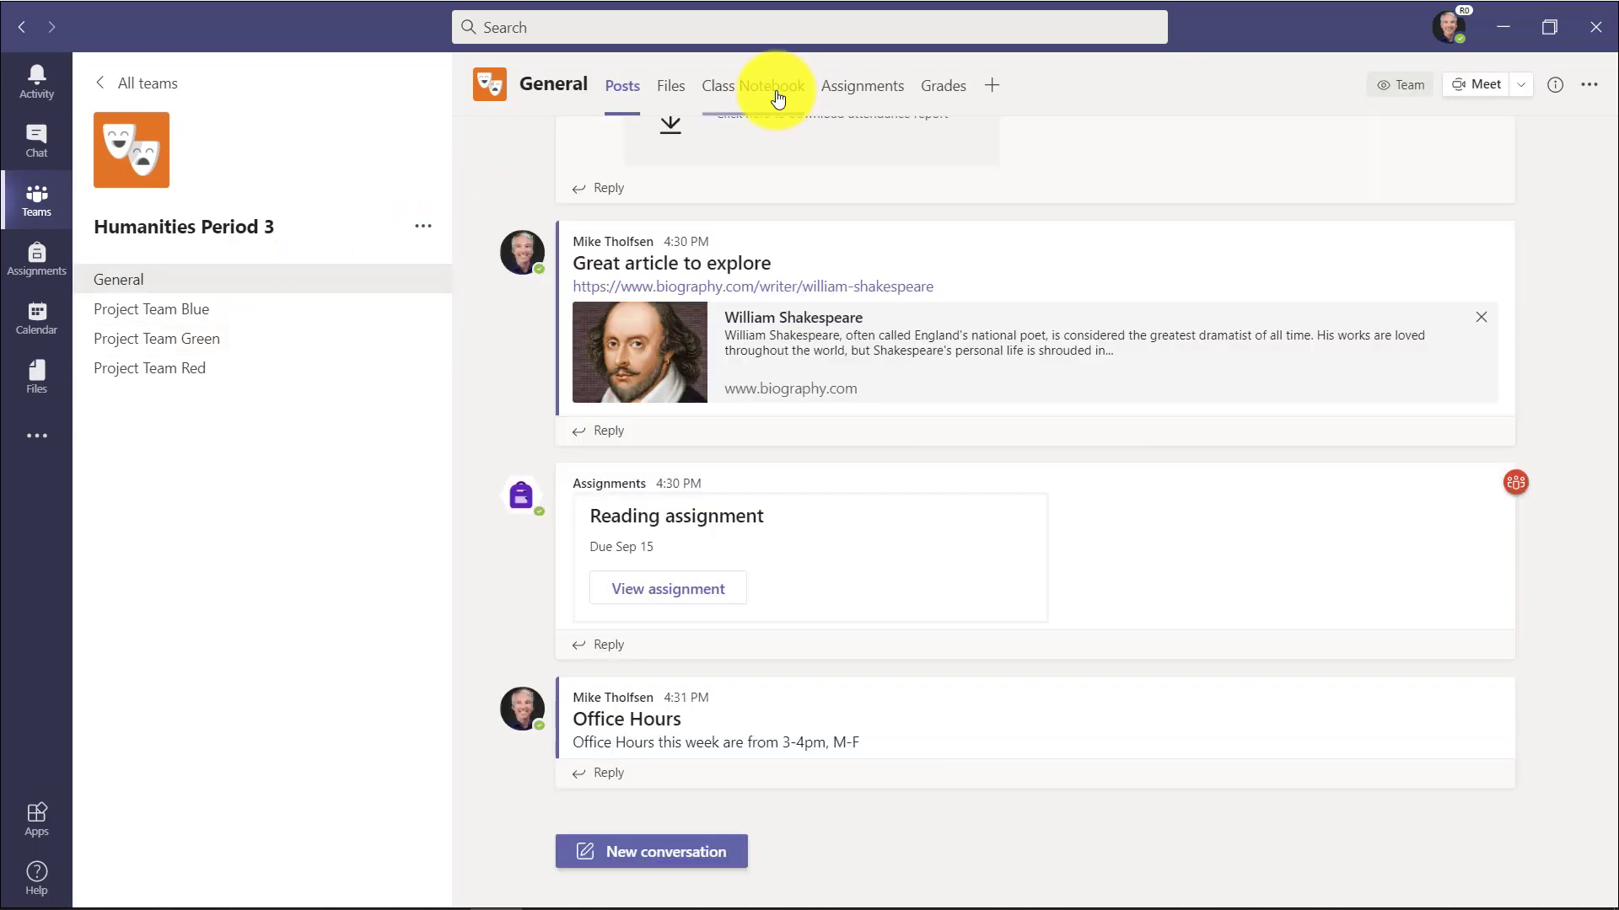
click(778, 99)
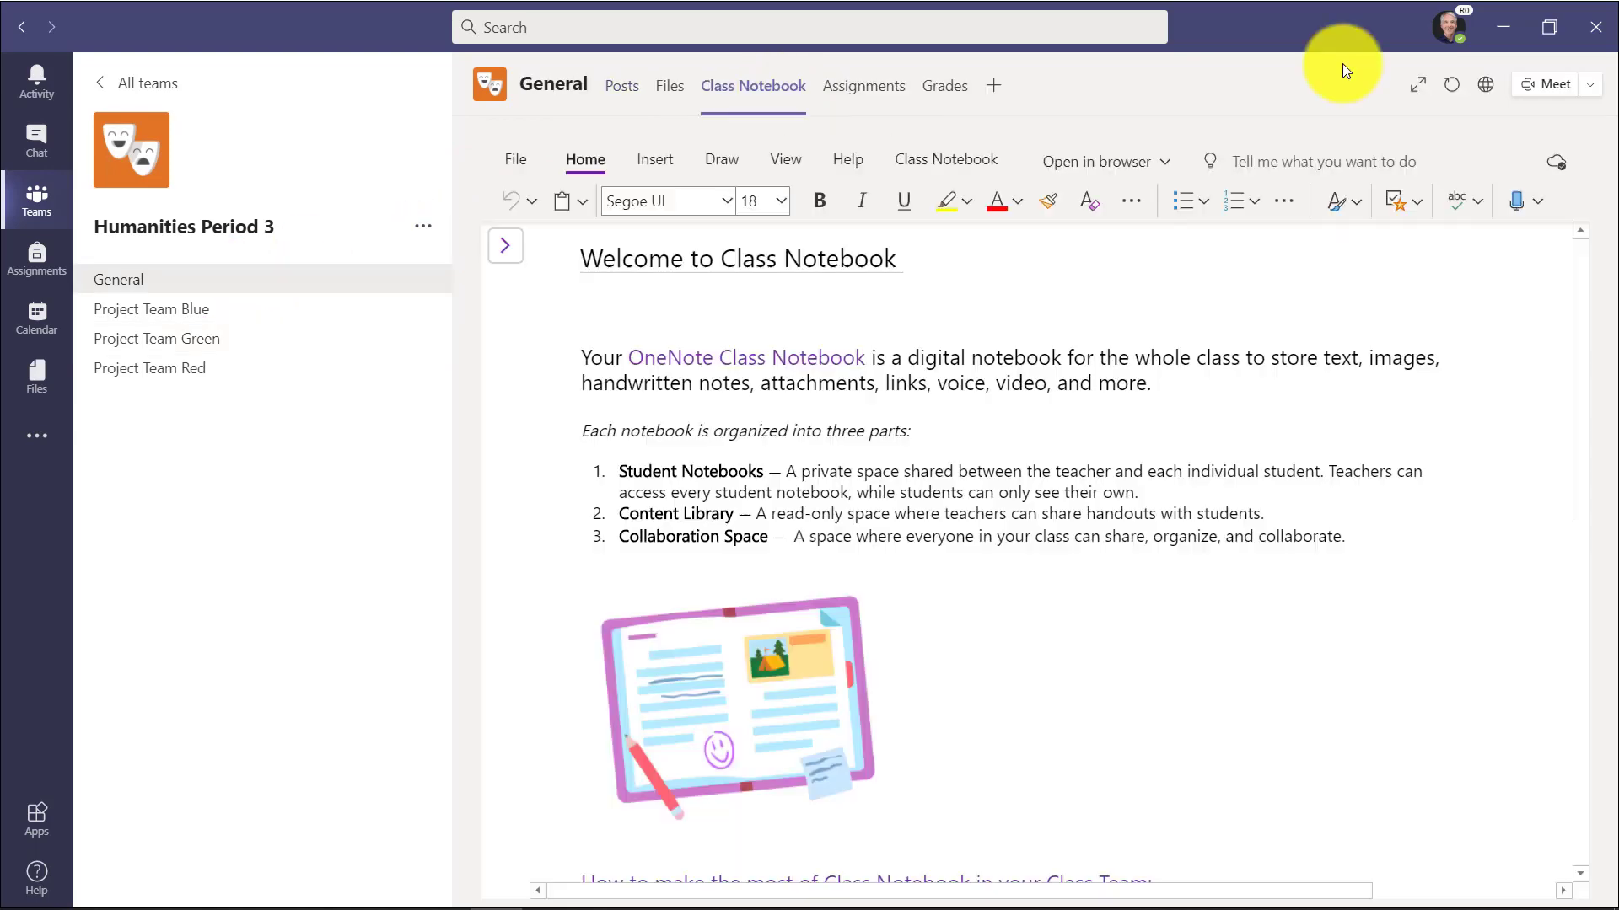
click(1410, 86)
click(125, 246)
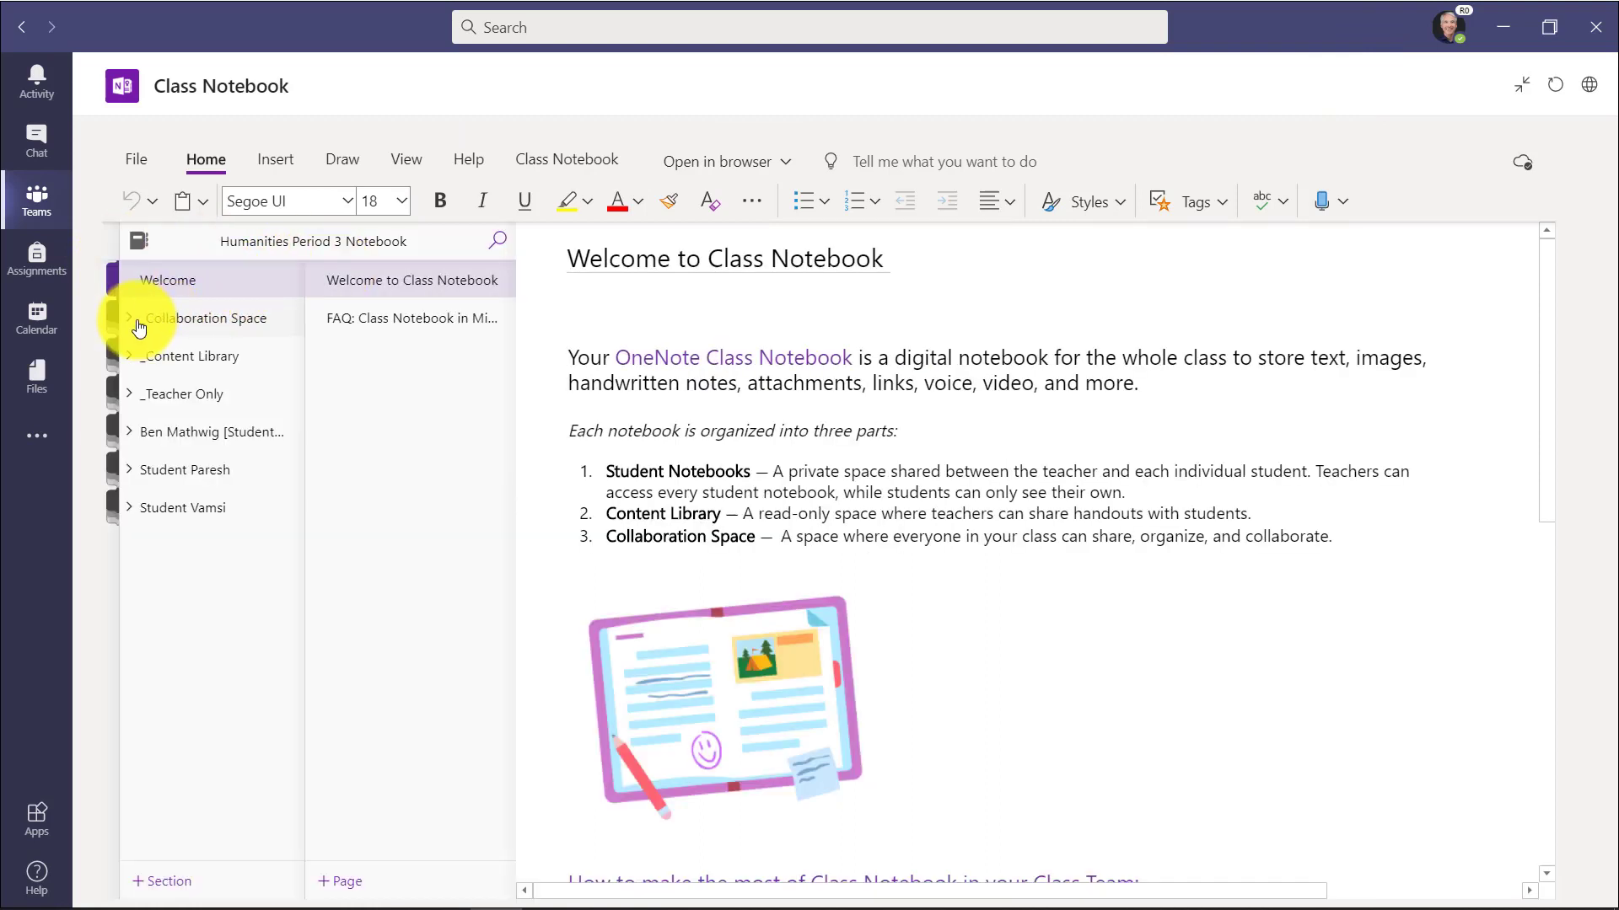
click(135, 321)
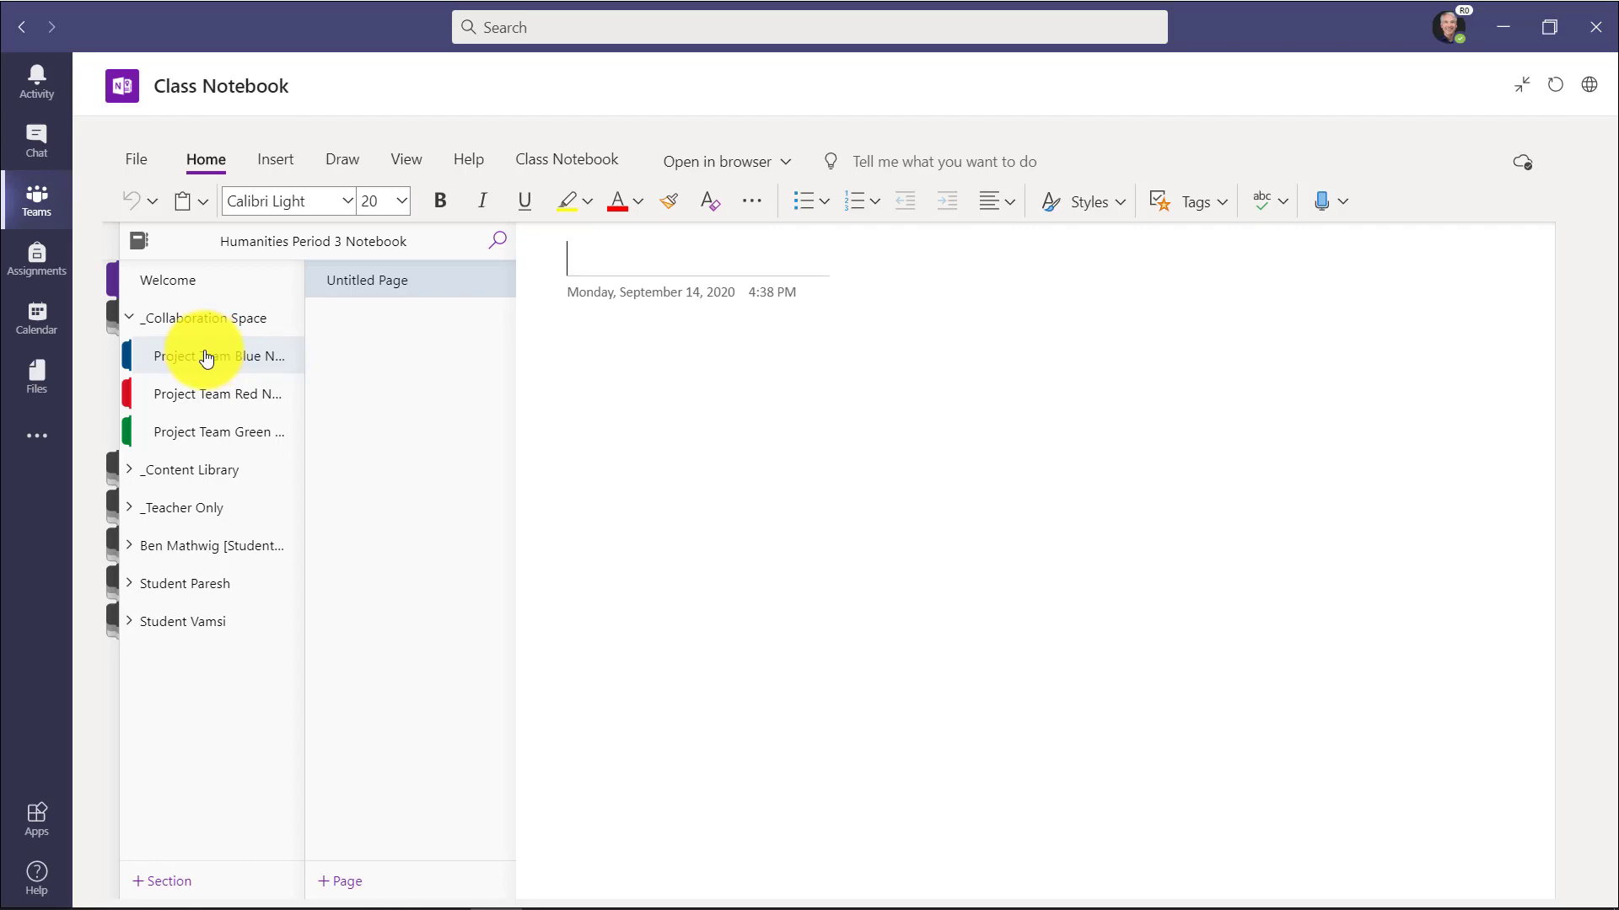
- Set the Class Notebook's default location for Notes in new channels to Content Library, and close the settings
click(566, 160)
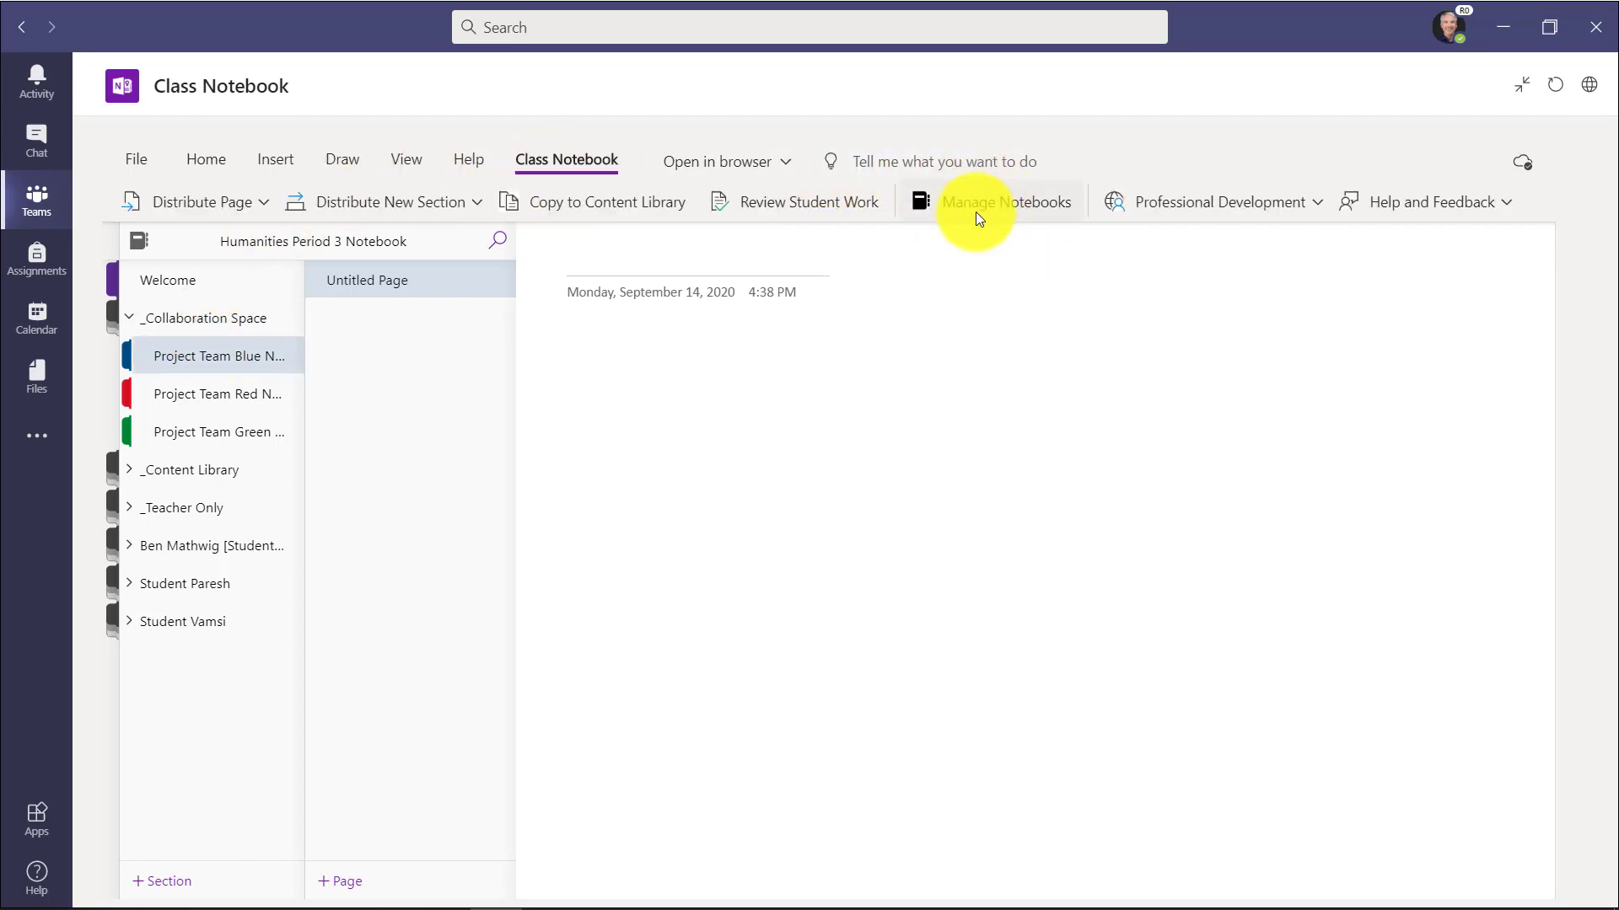
click(975, 211)
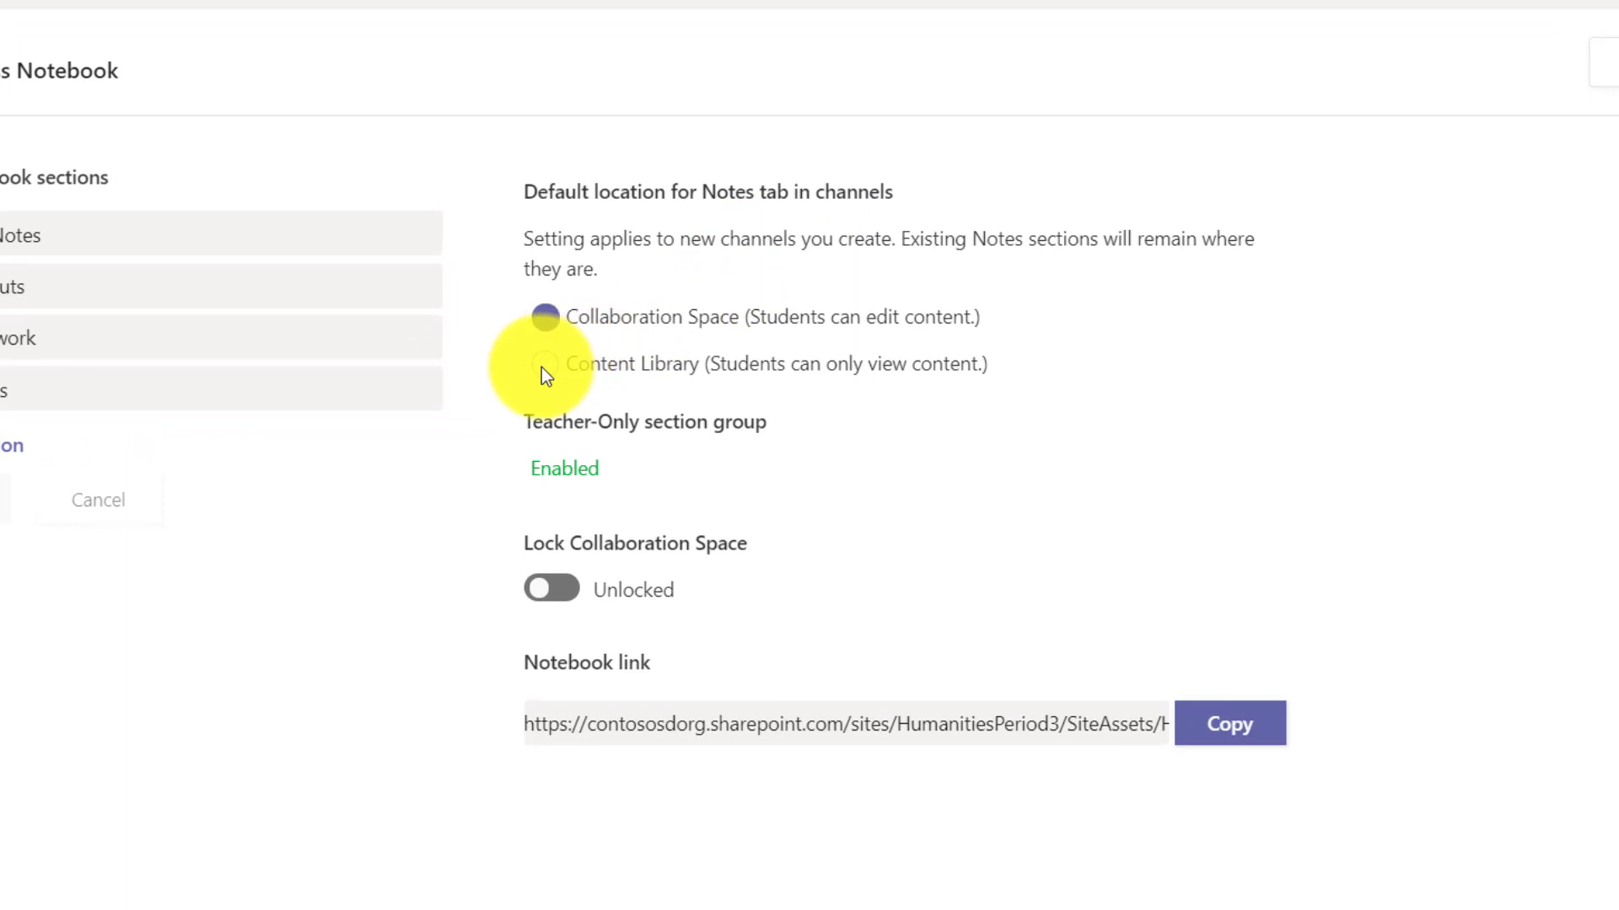
click(544, 365)
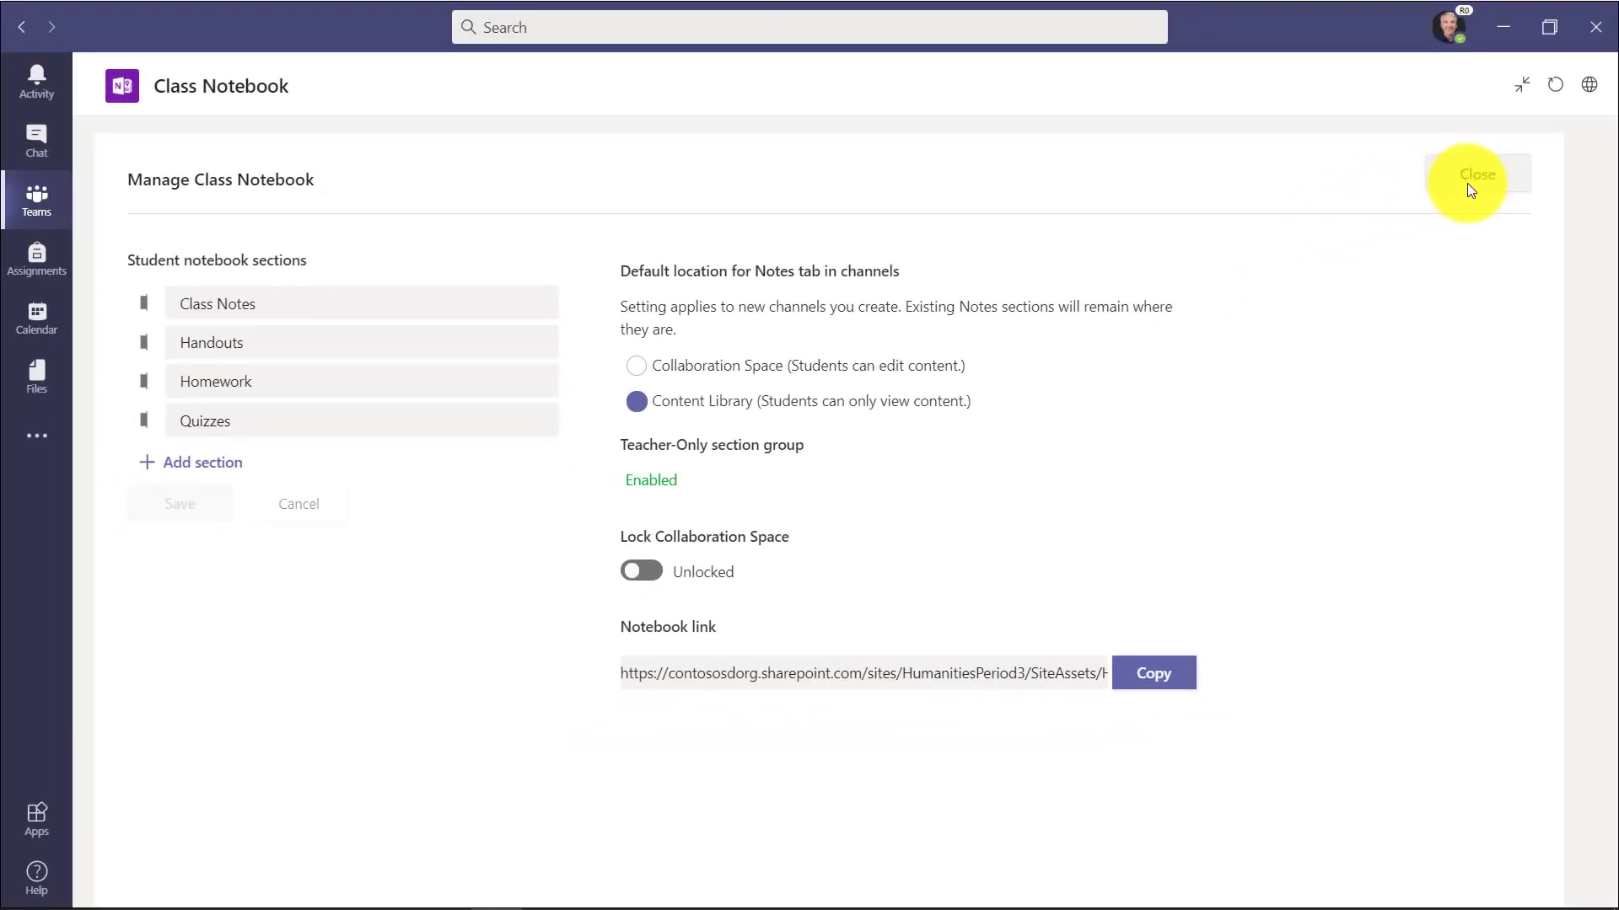
click(1471, 178)
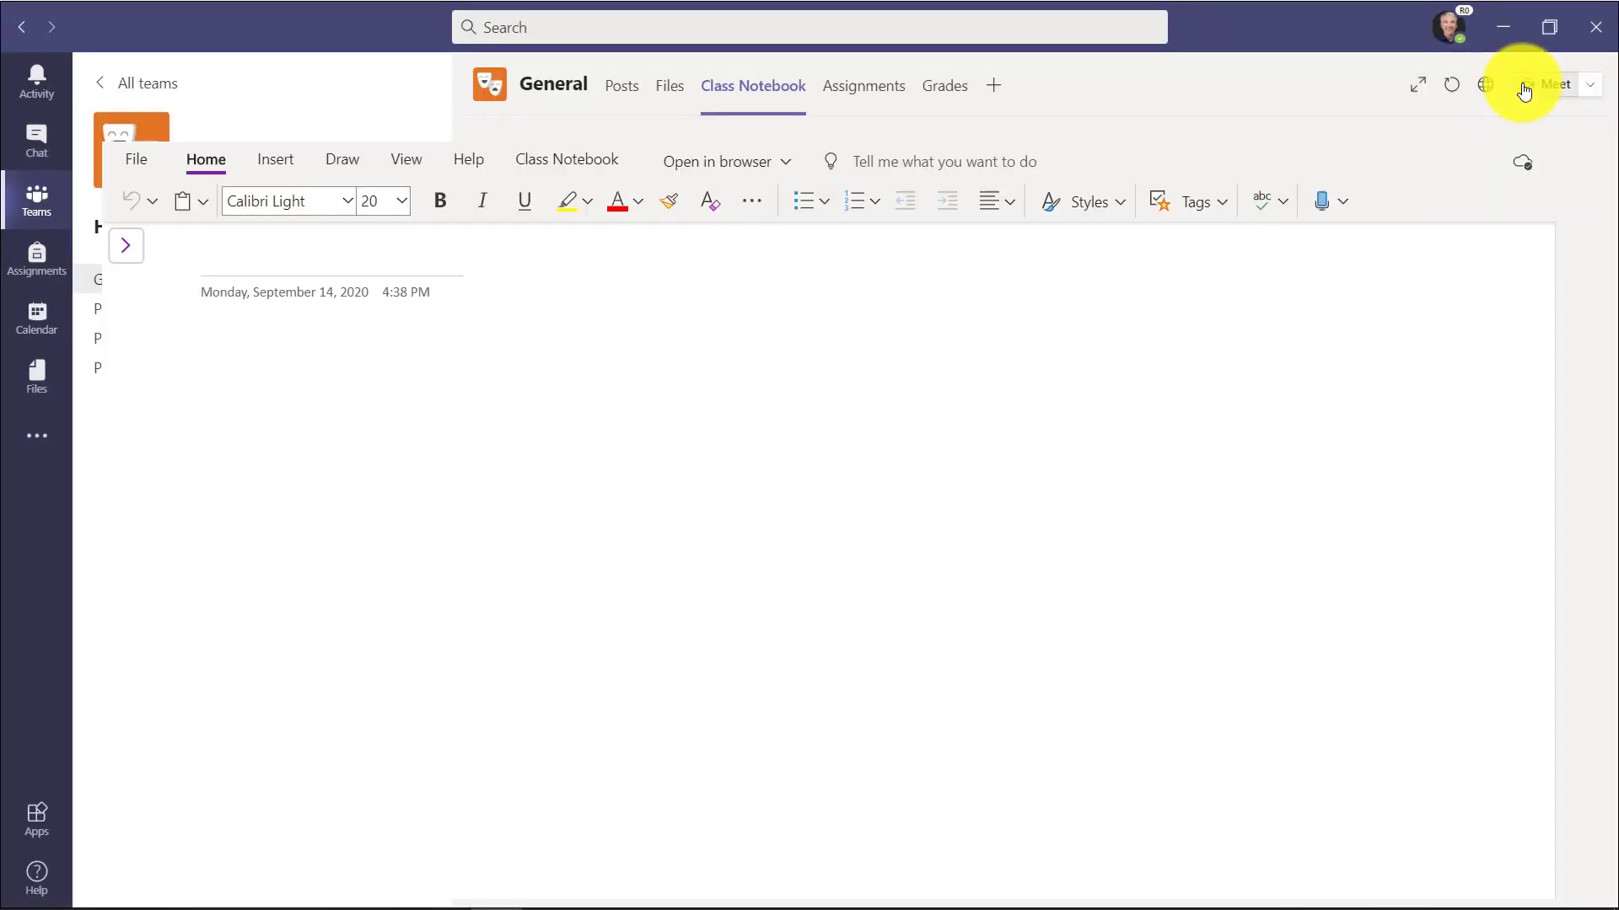
- Add a channel named Unit One, shown automatically in everyone's channel list, and open the team's options
click(622, 85)
click(423, 226)
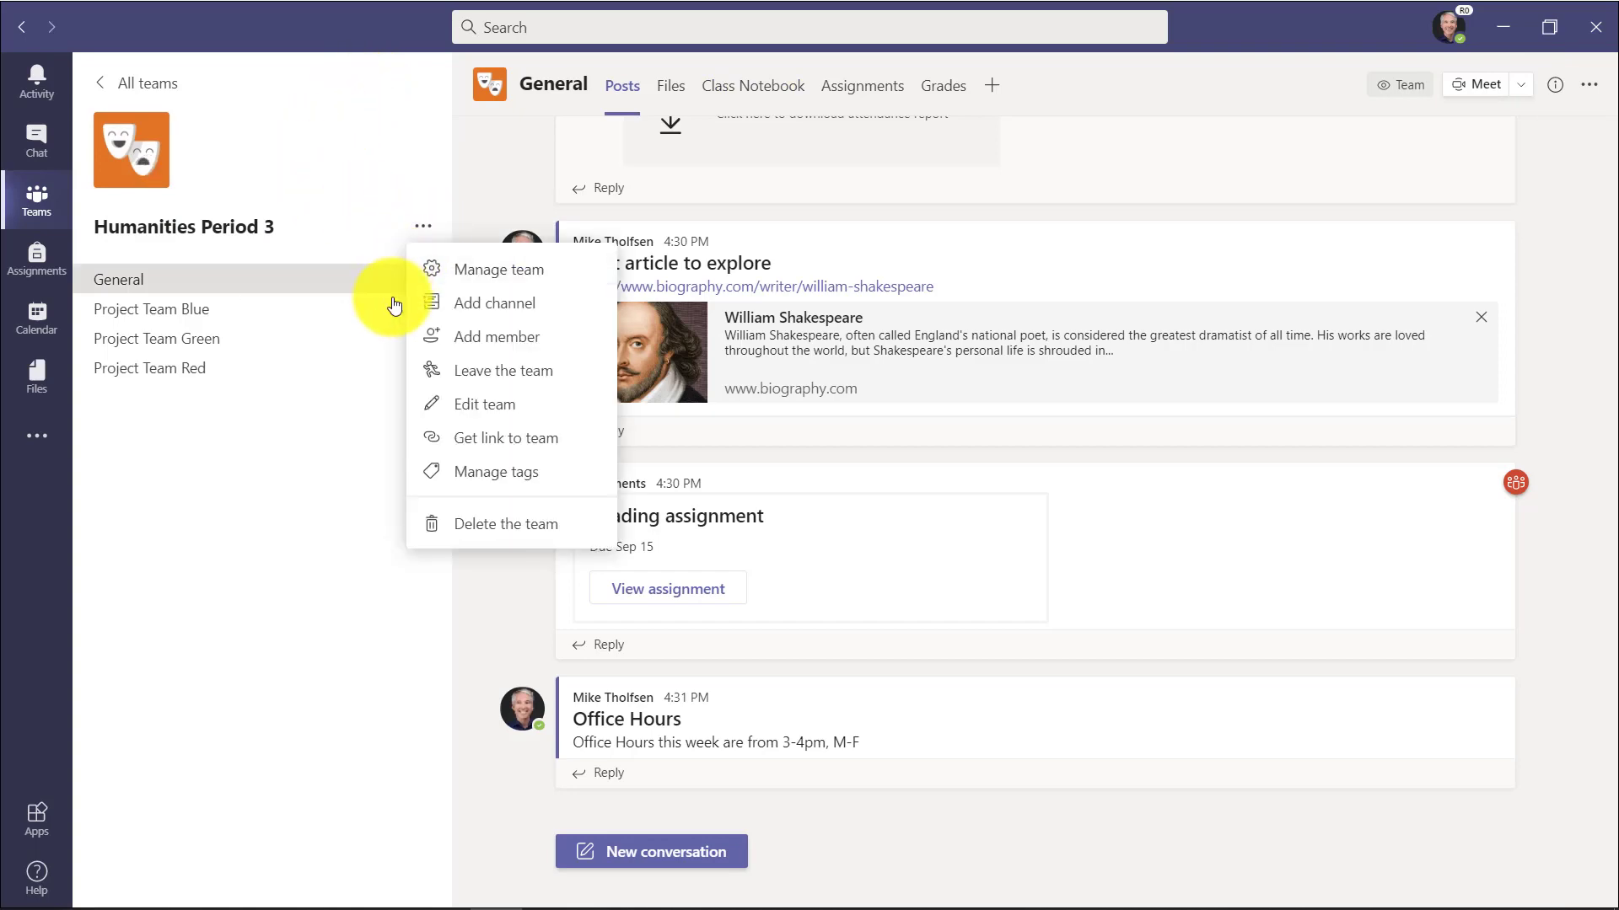
click(481, 310)
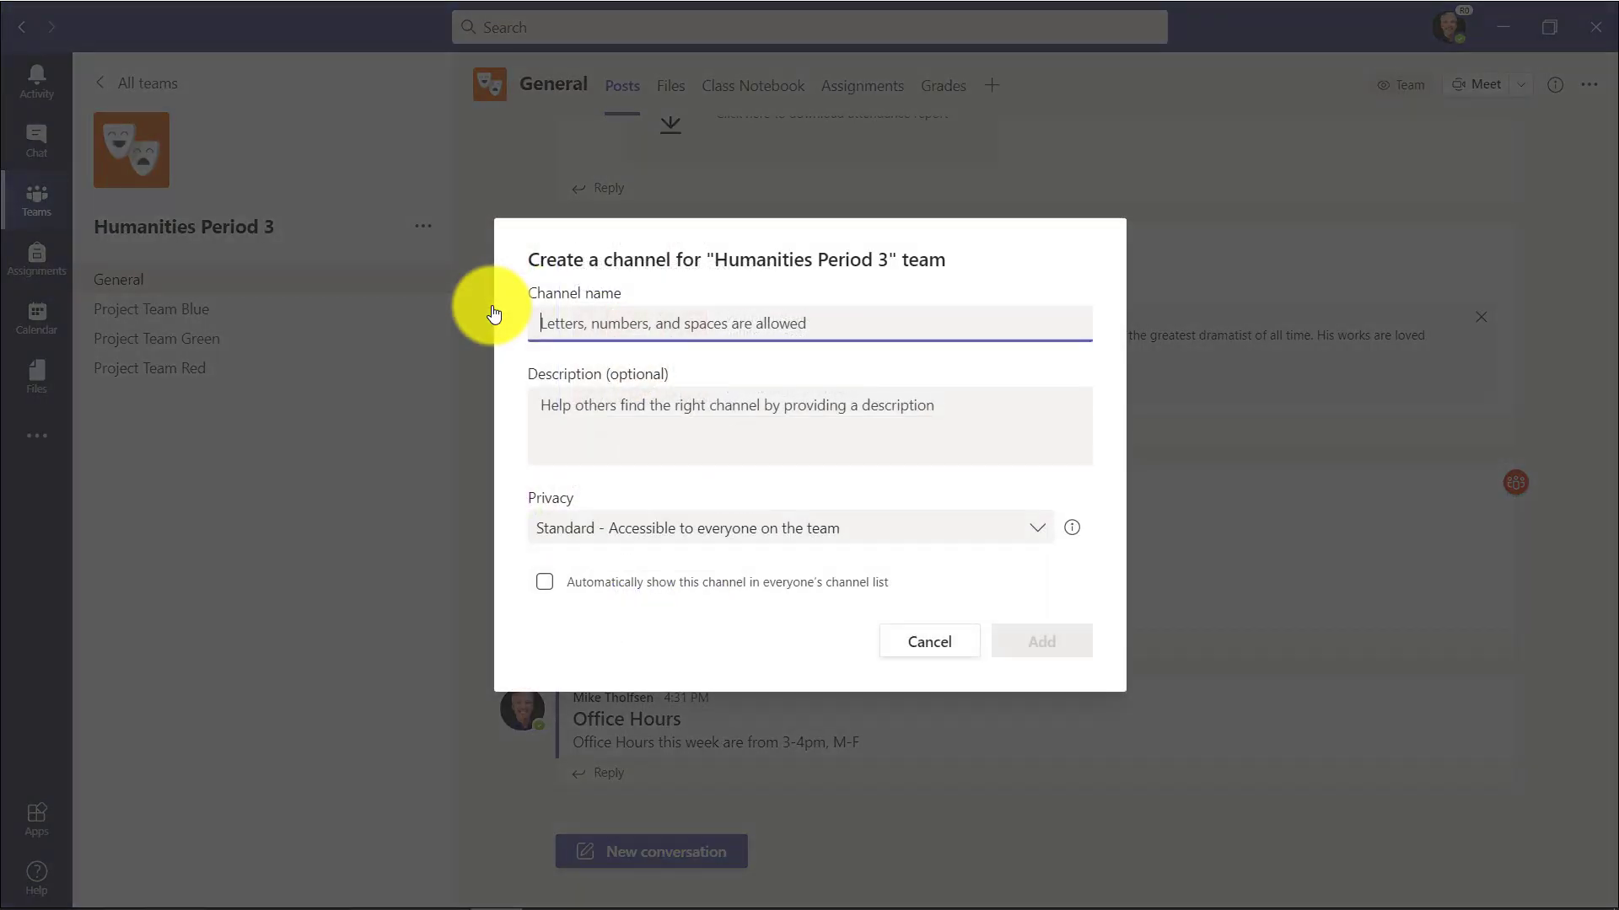
text(Unit One)
click(644, 584)
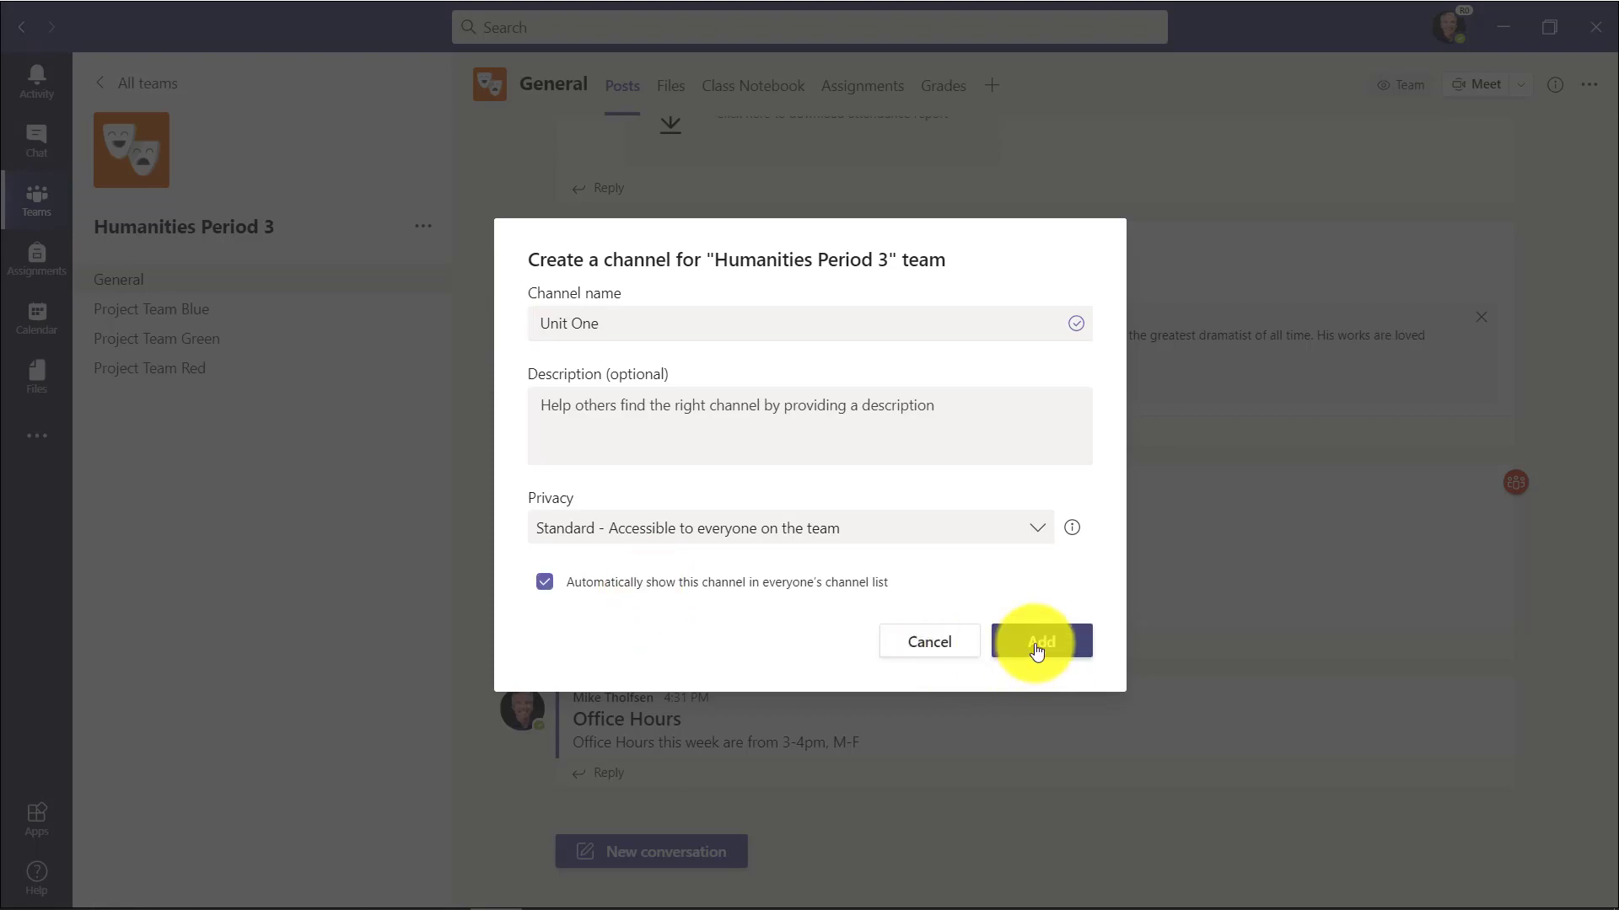
click(1037, 645)
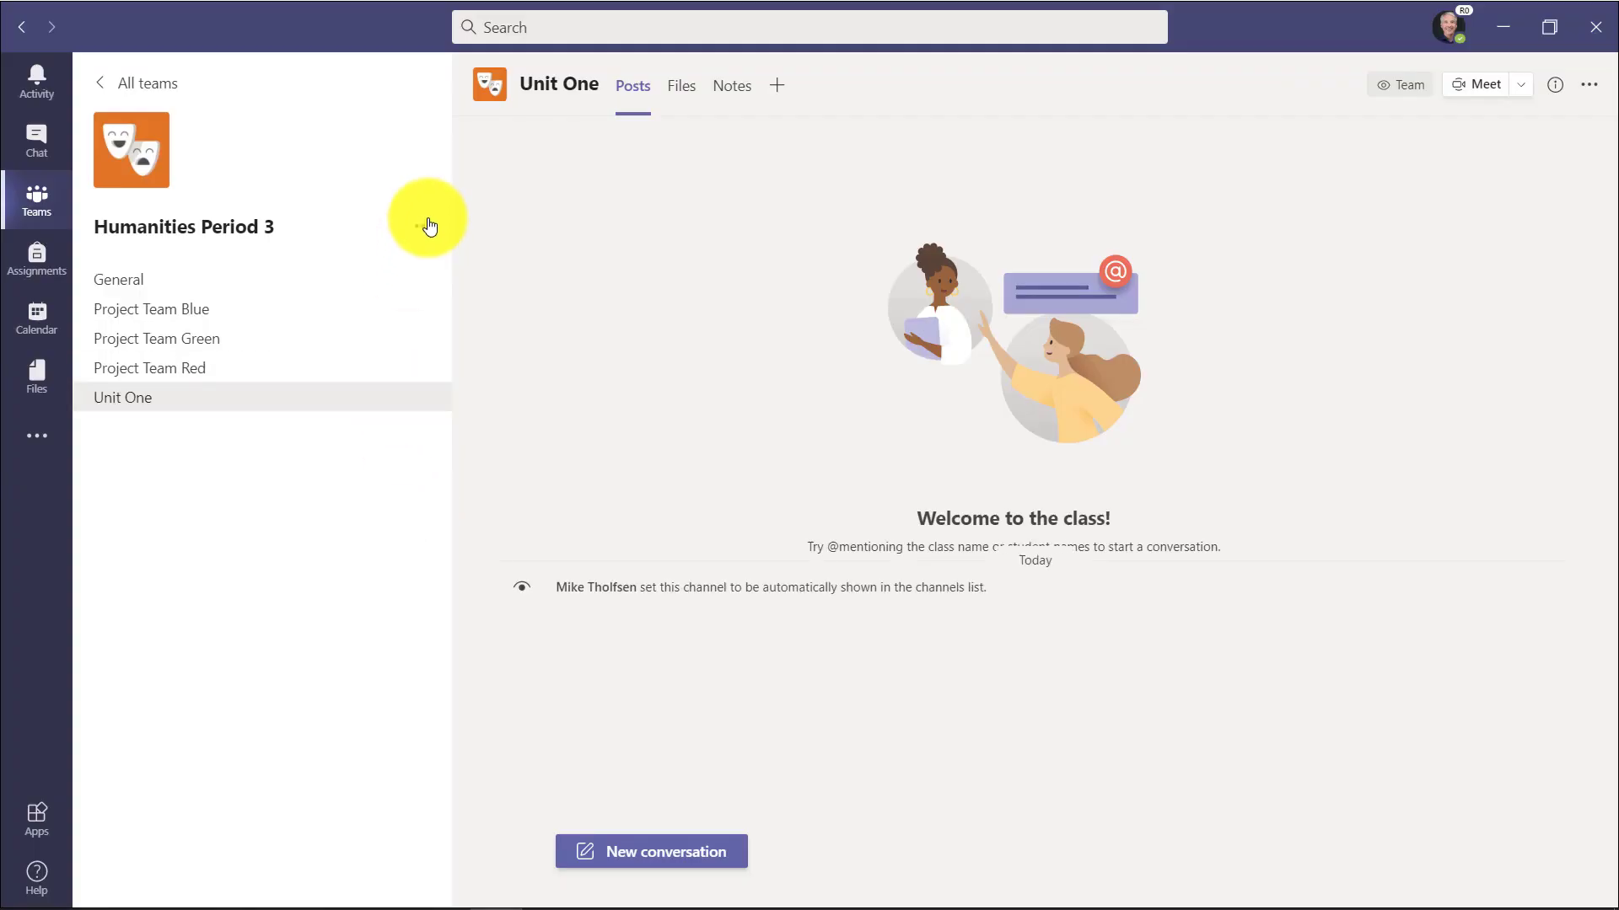
click(430, 226)
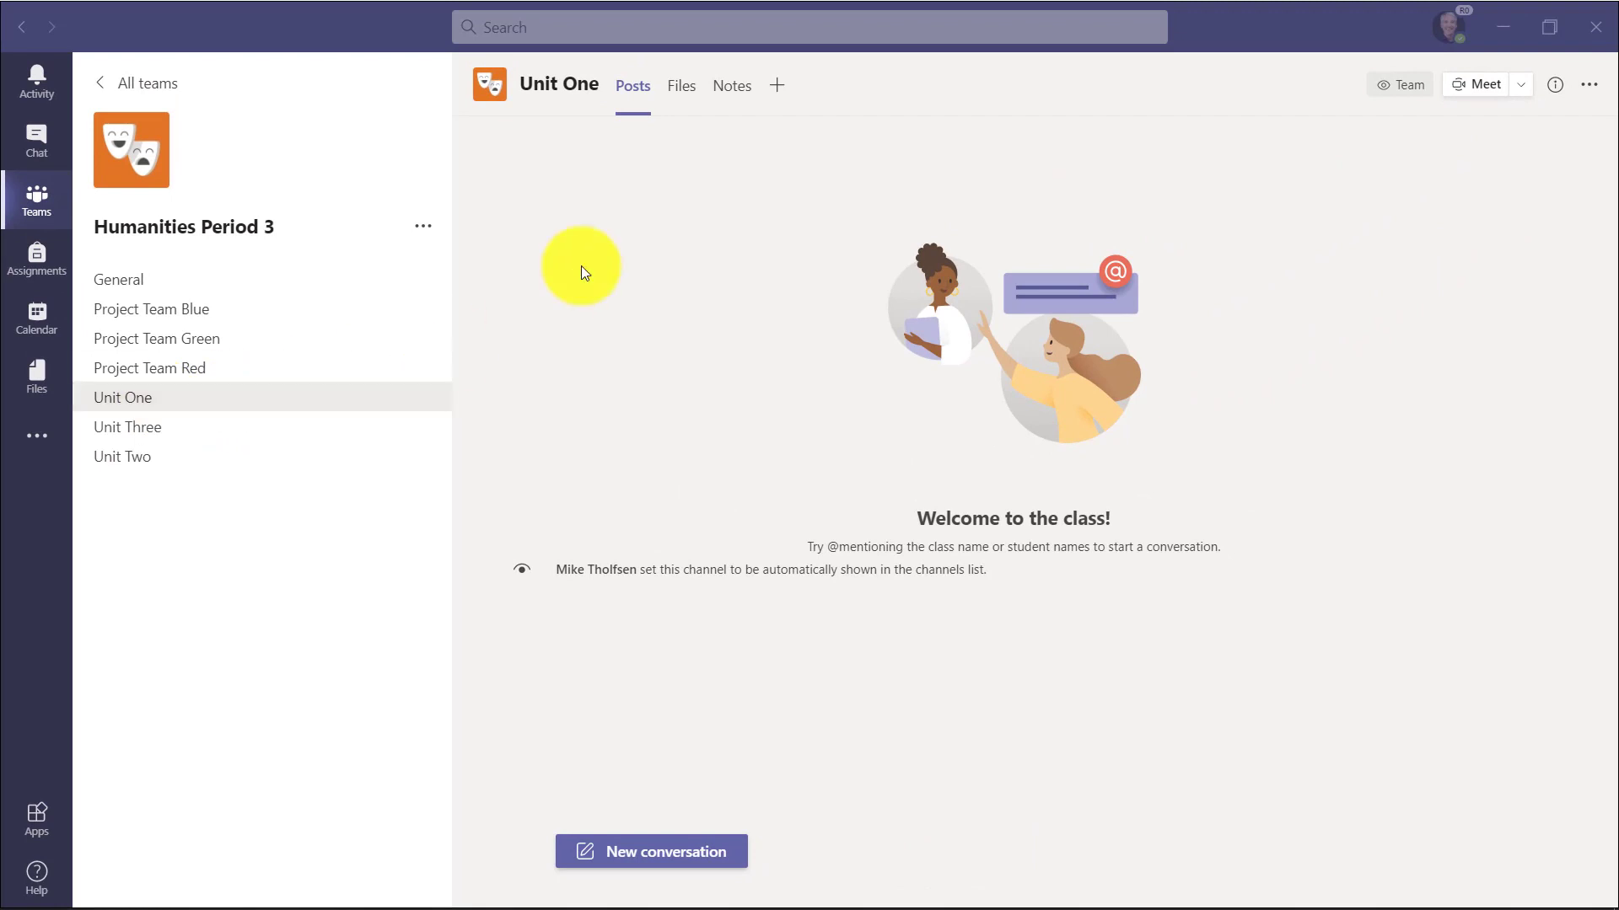
- Start the Unit One channel's Notes with a page titled Class Notes, and paste the physical geography text into it
click(735, 93)
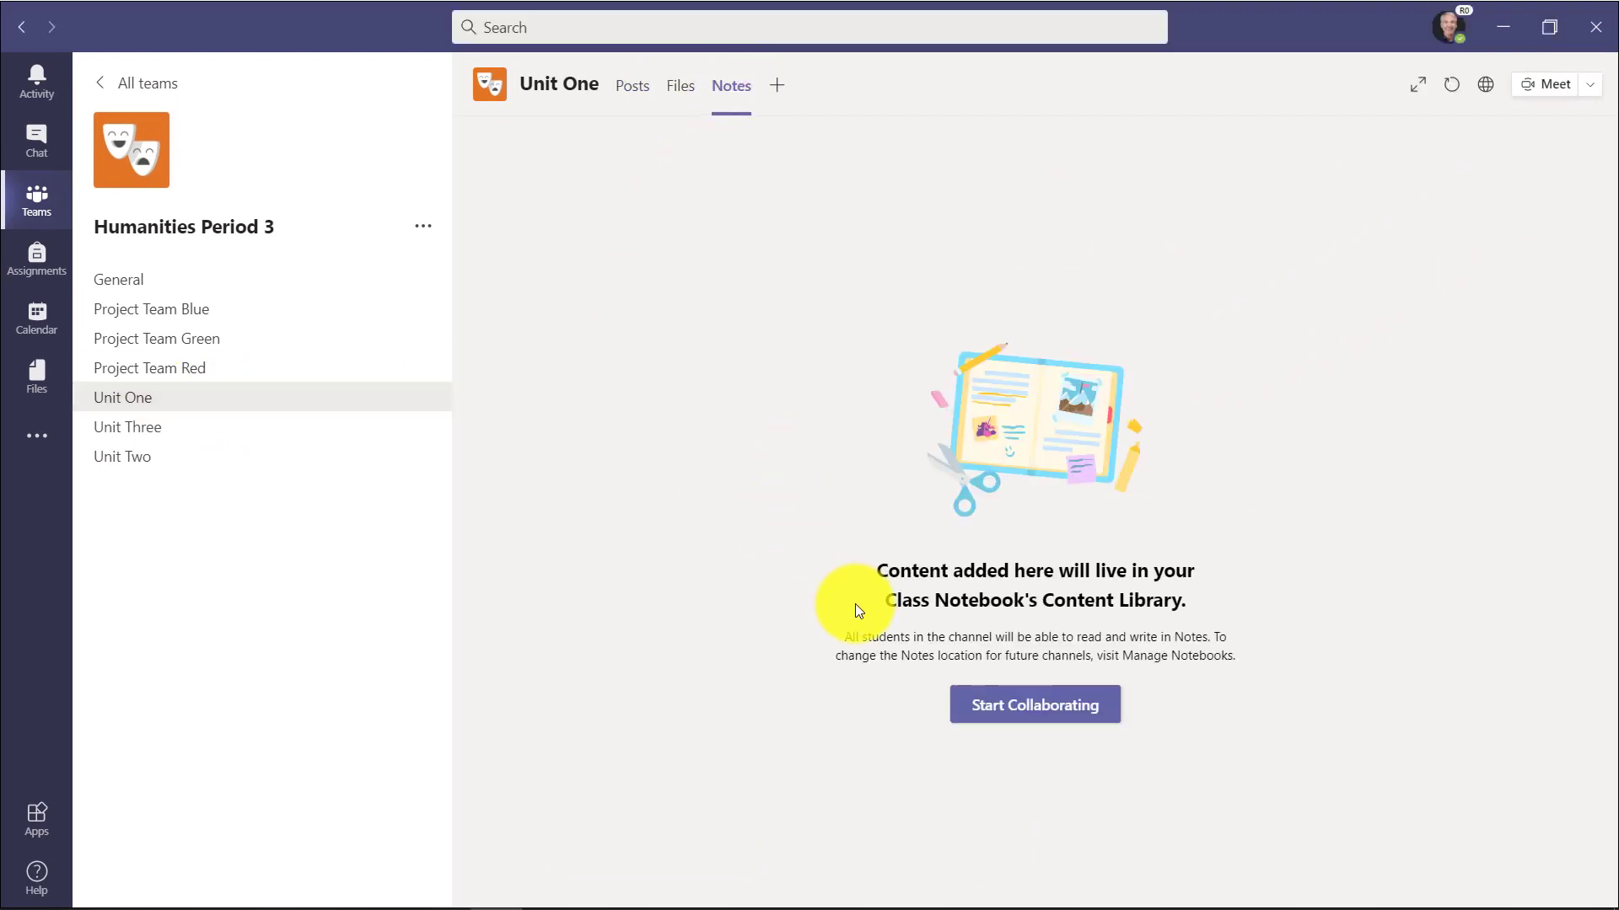
click(1030, 705)
text(Class Notes)
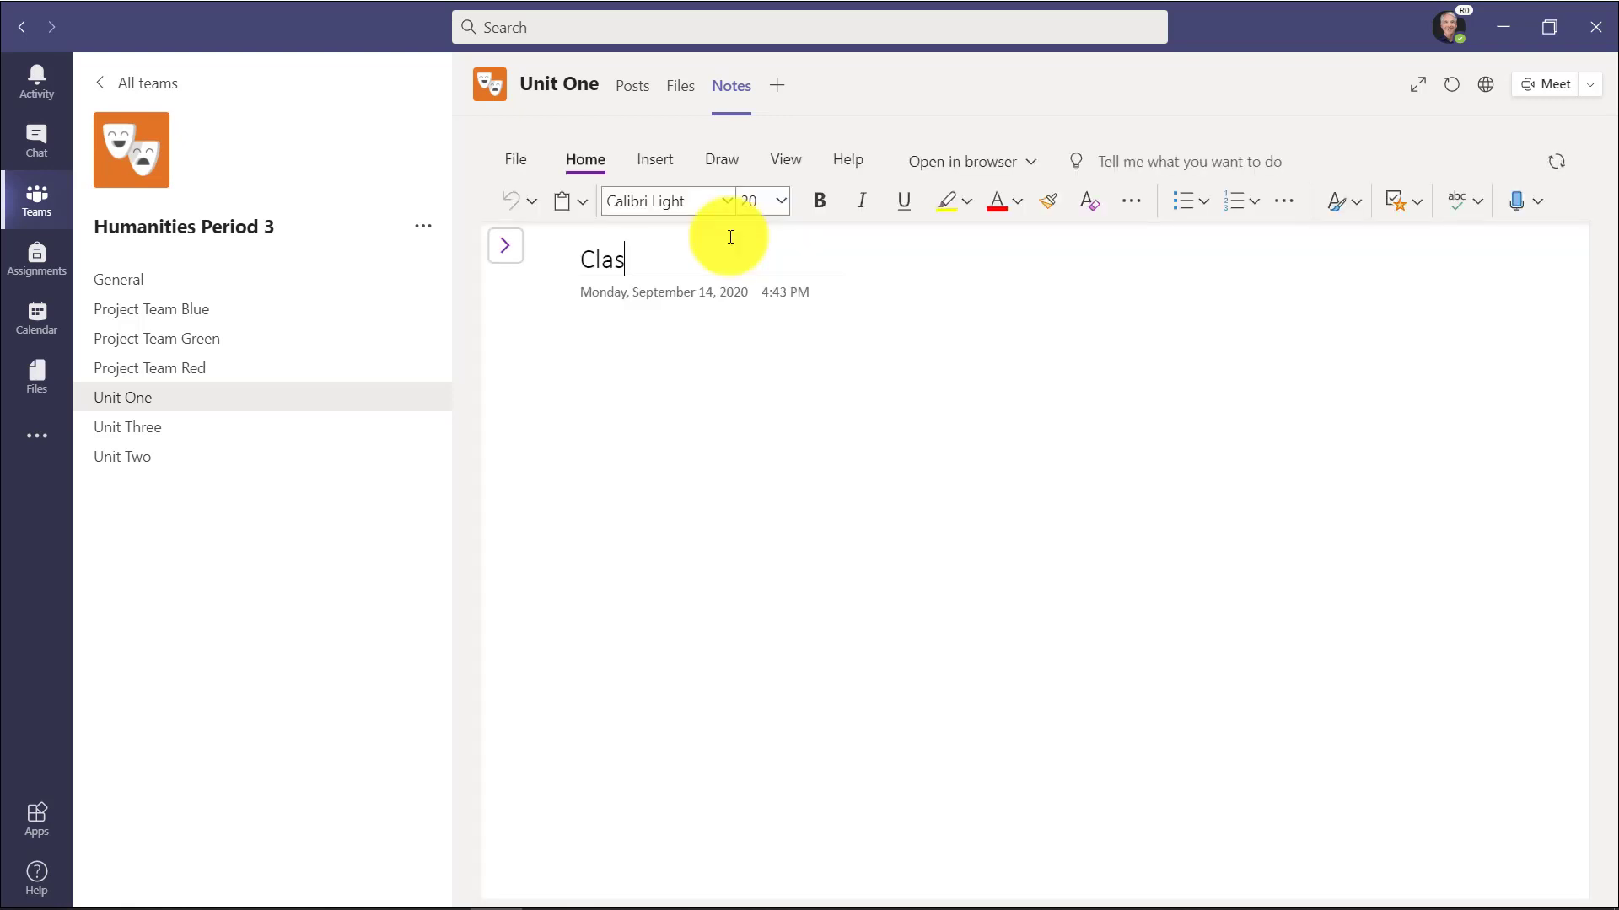
key(Return)
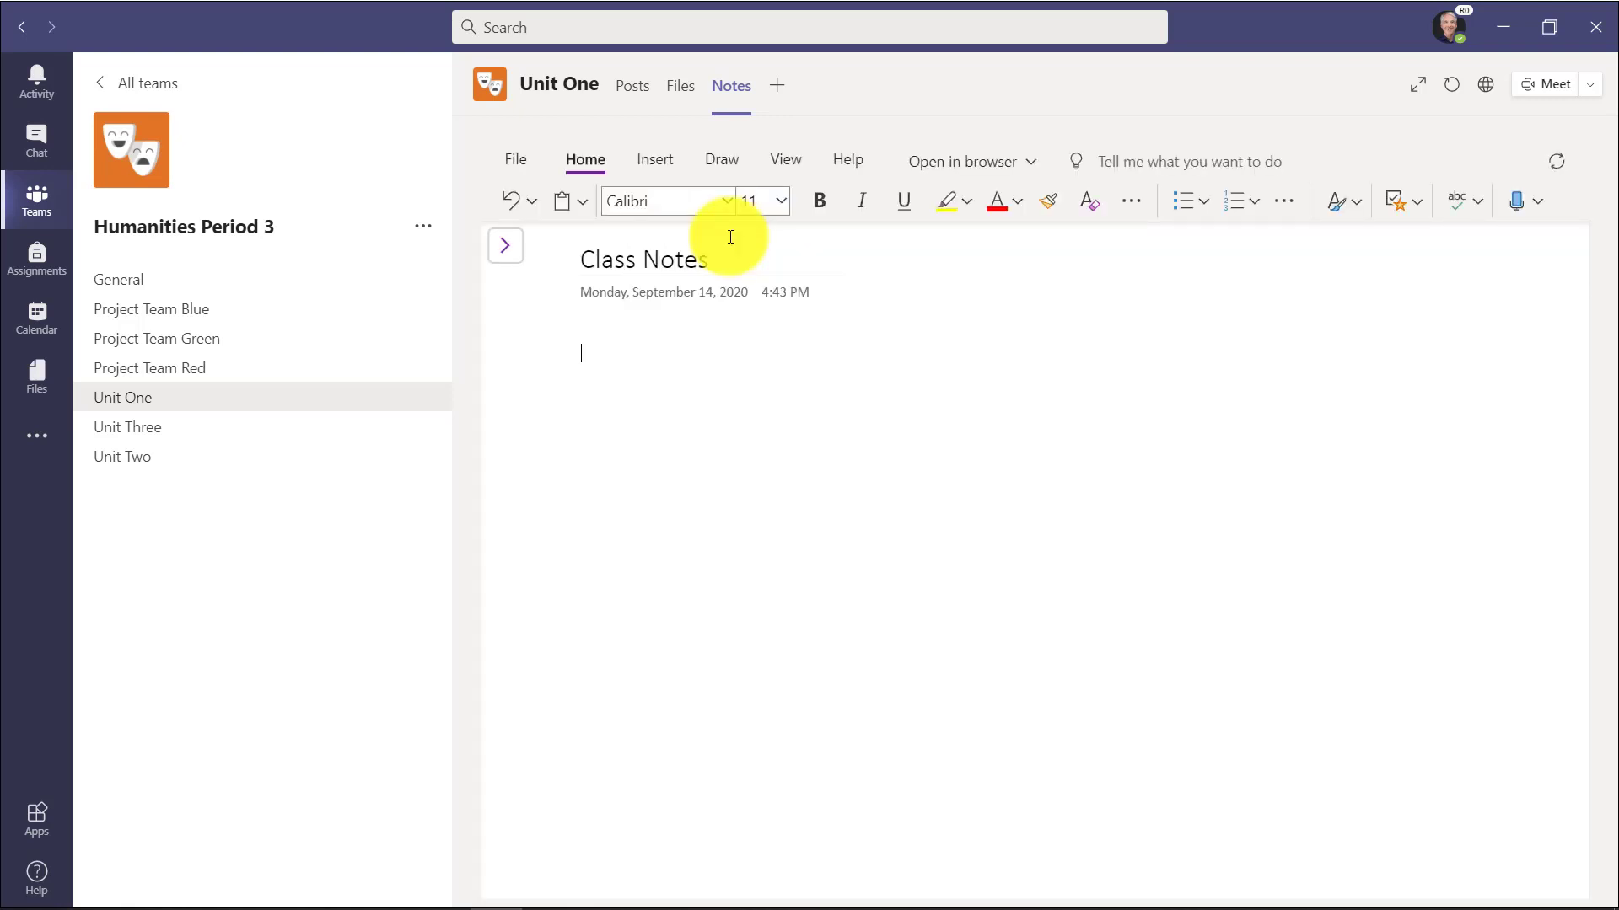
key(ctrl+v)
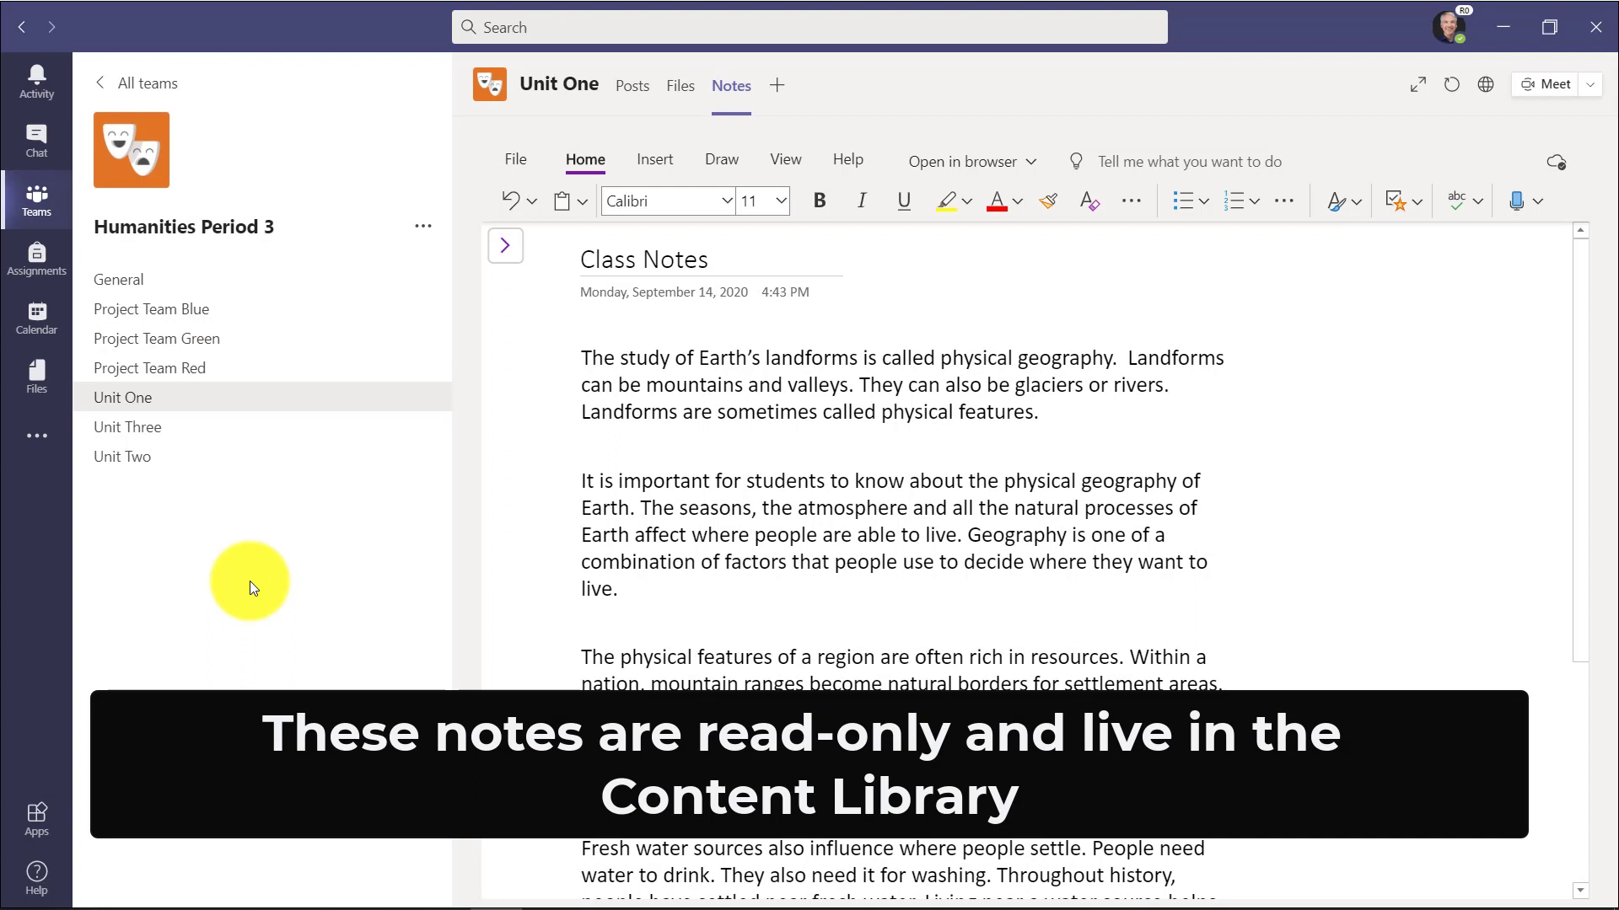
click(666, 266)
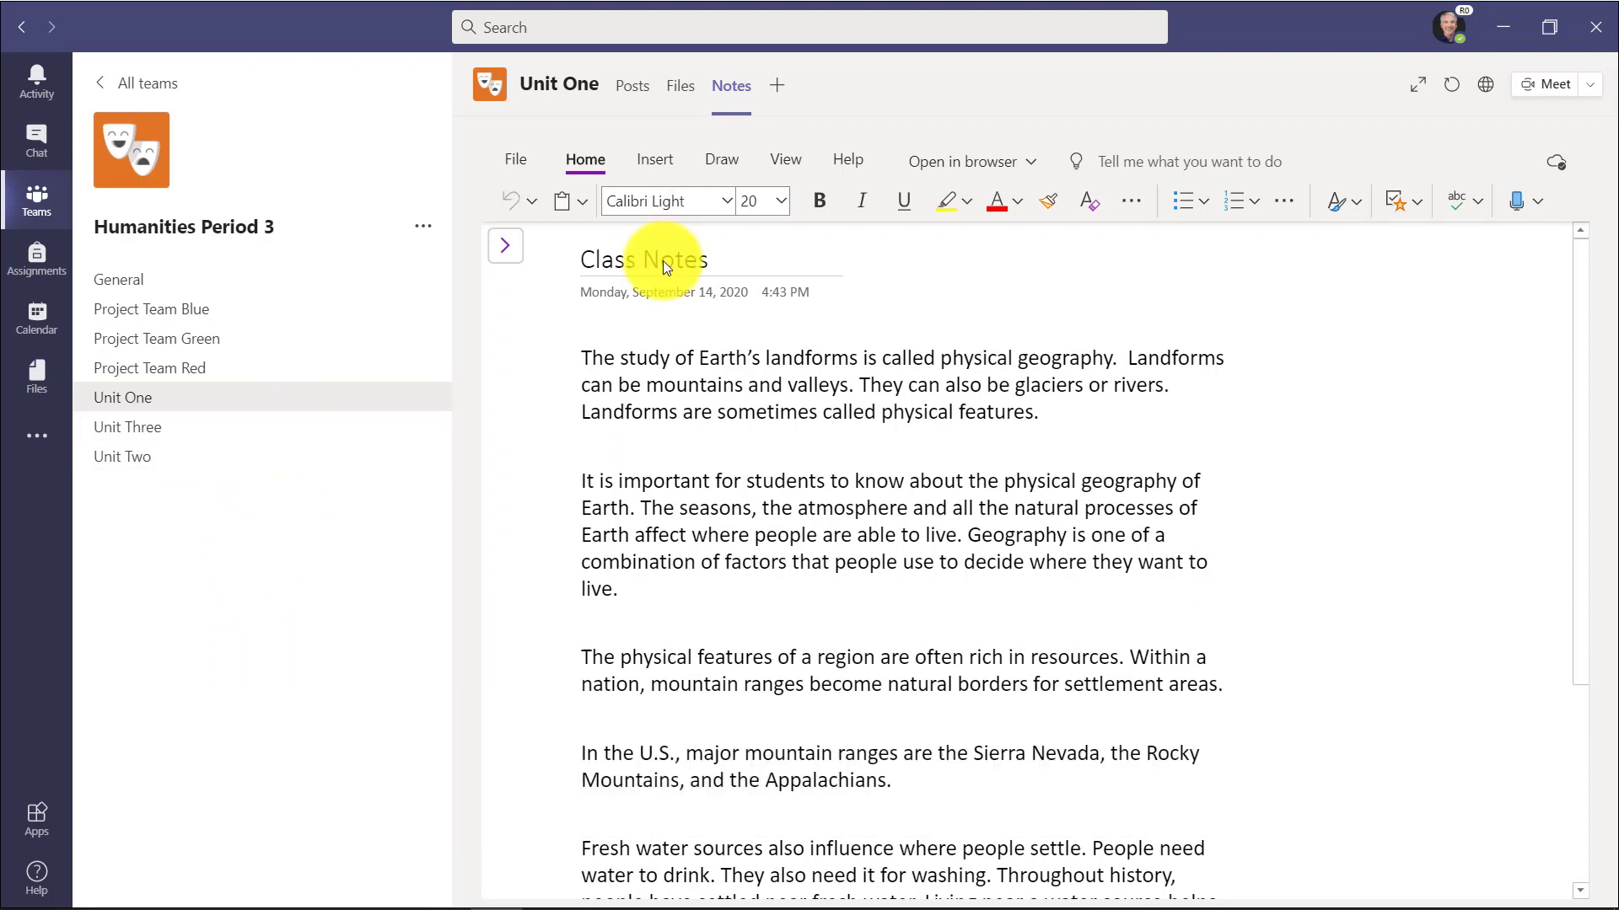
- Examine the Unit One Notes in the General channel's Class Notebook under Content Library, and expand the Collaboration Space
click(190, 281)
click(750, 86)
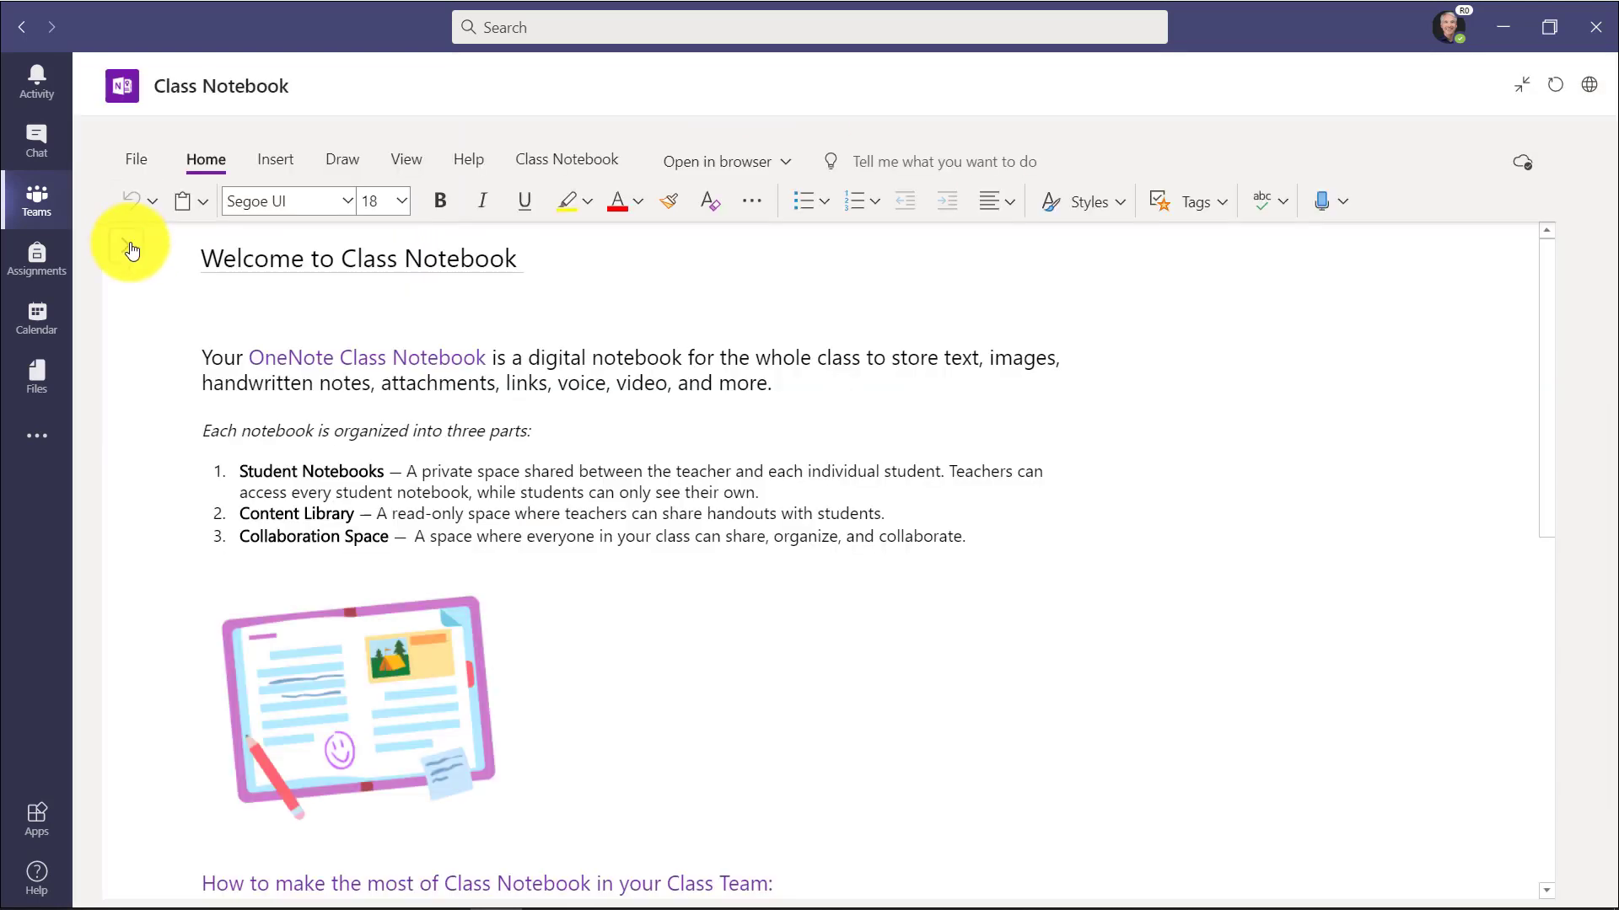
click(135, 242)
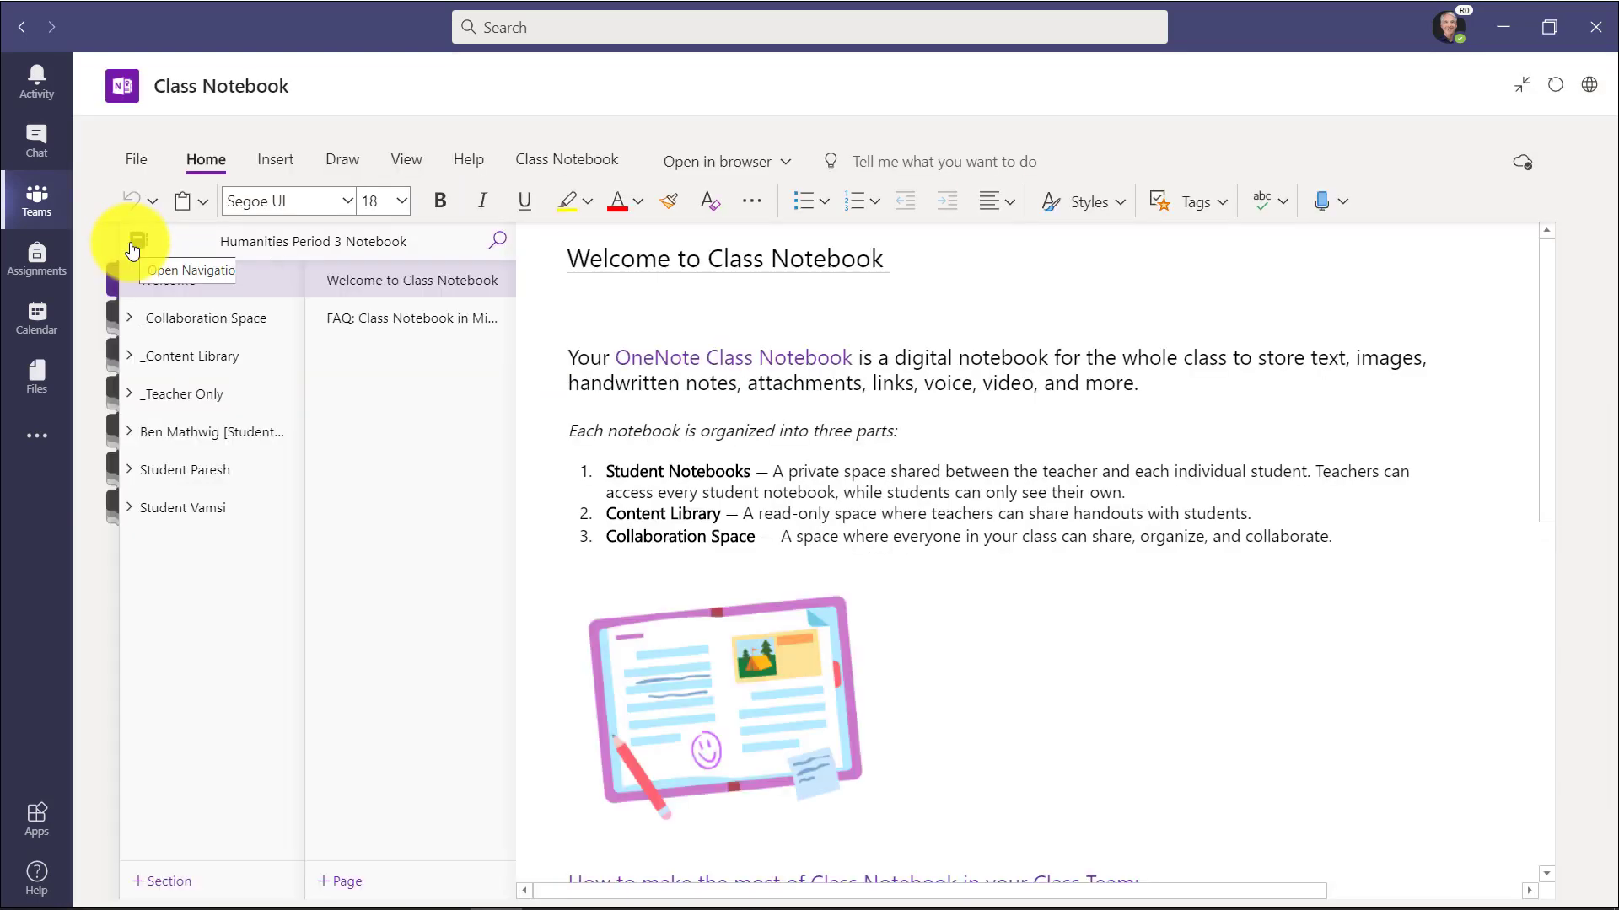
click(135, 357)
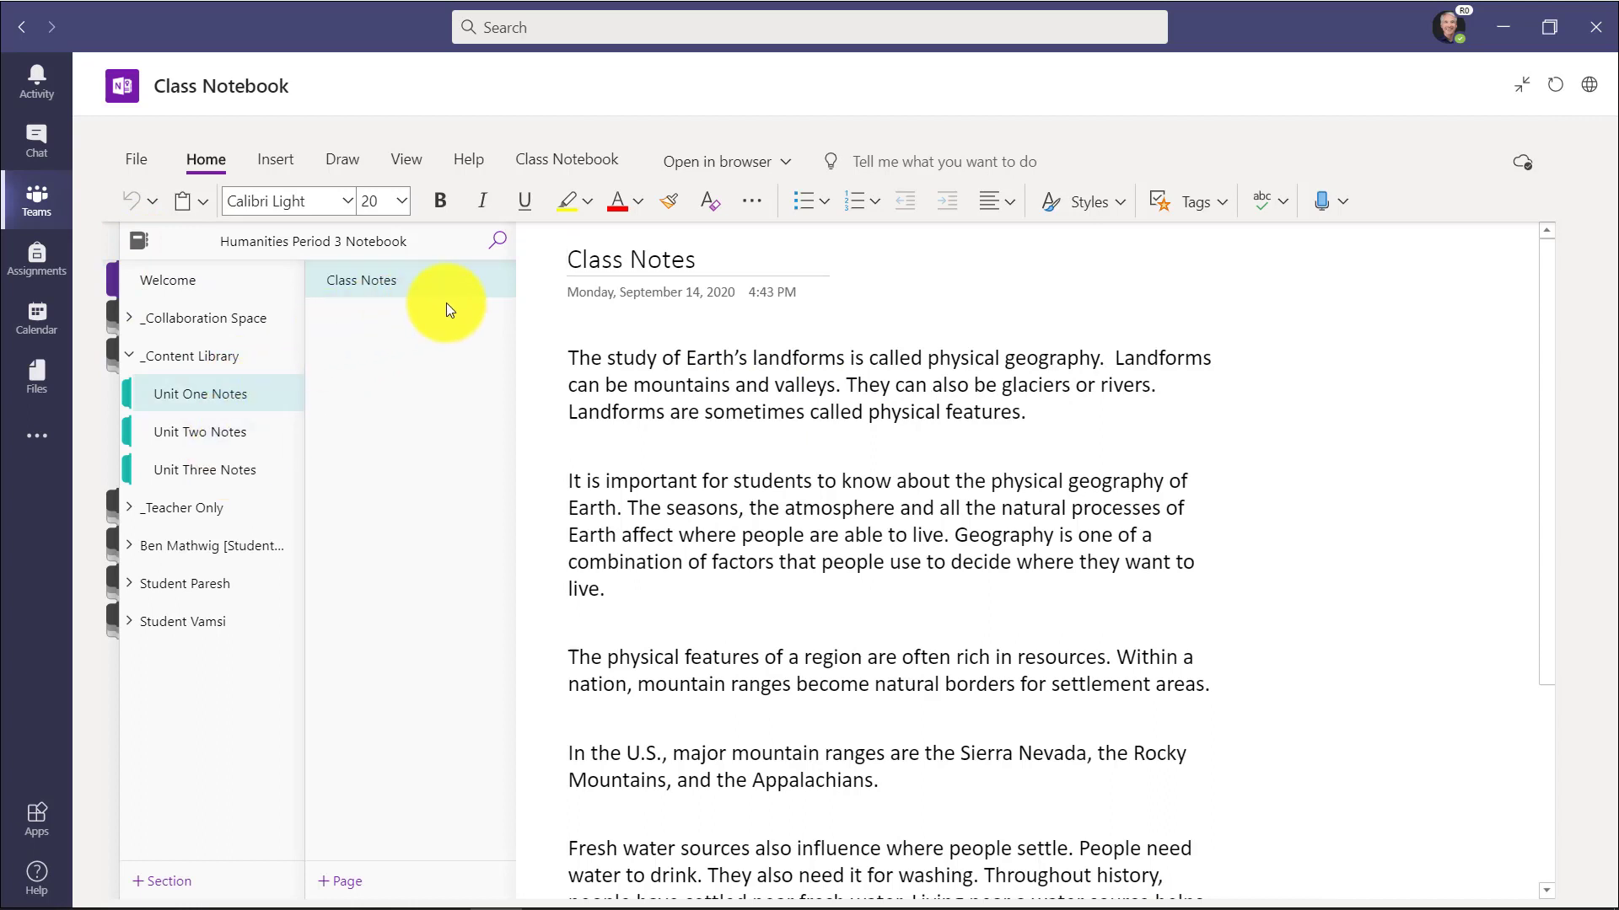
click(128, 329)
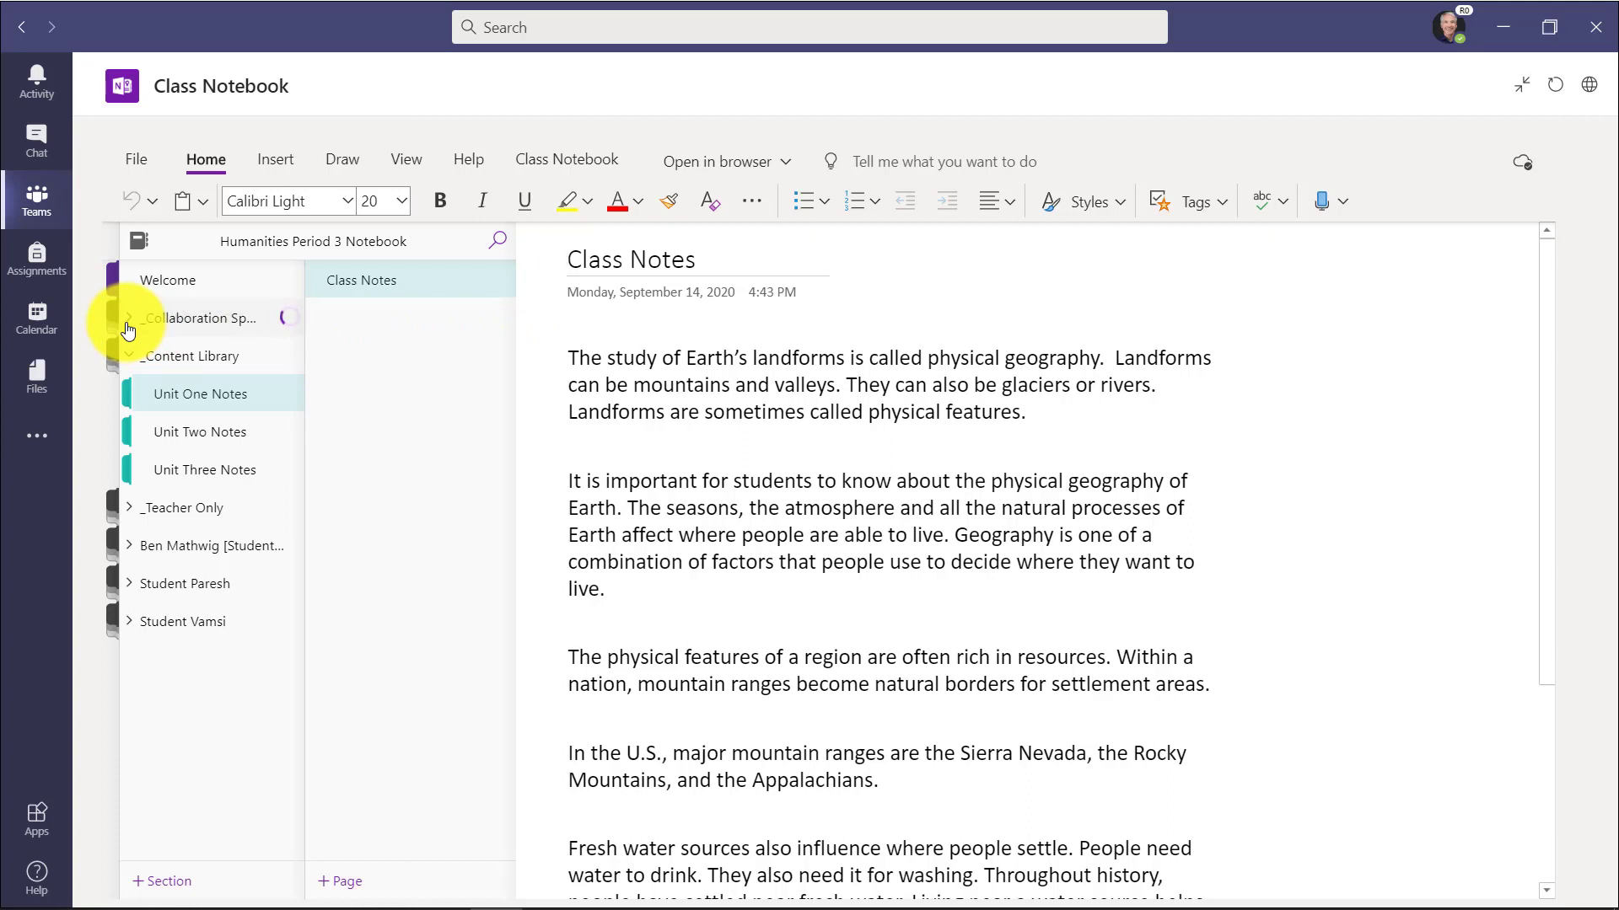